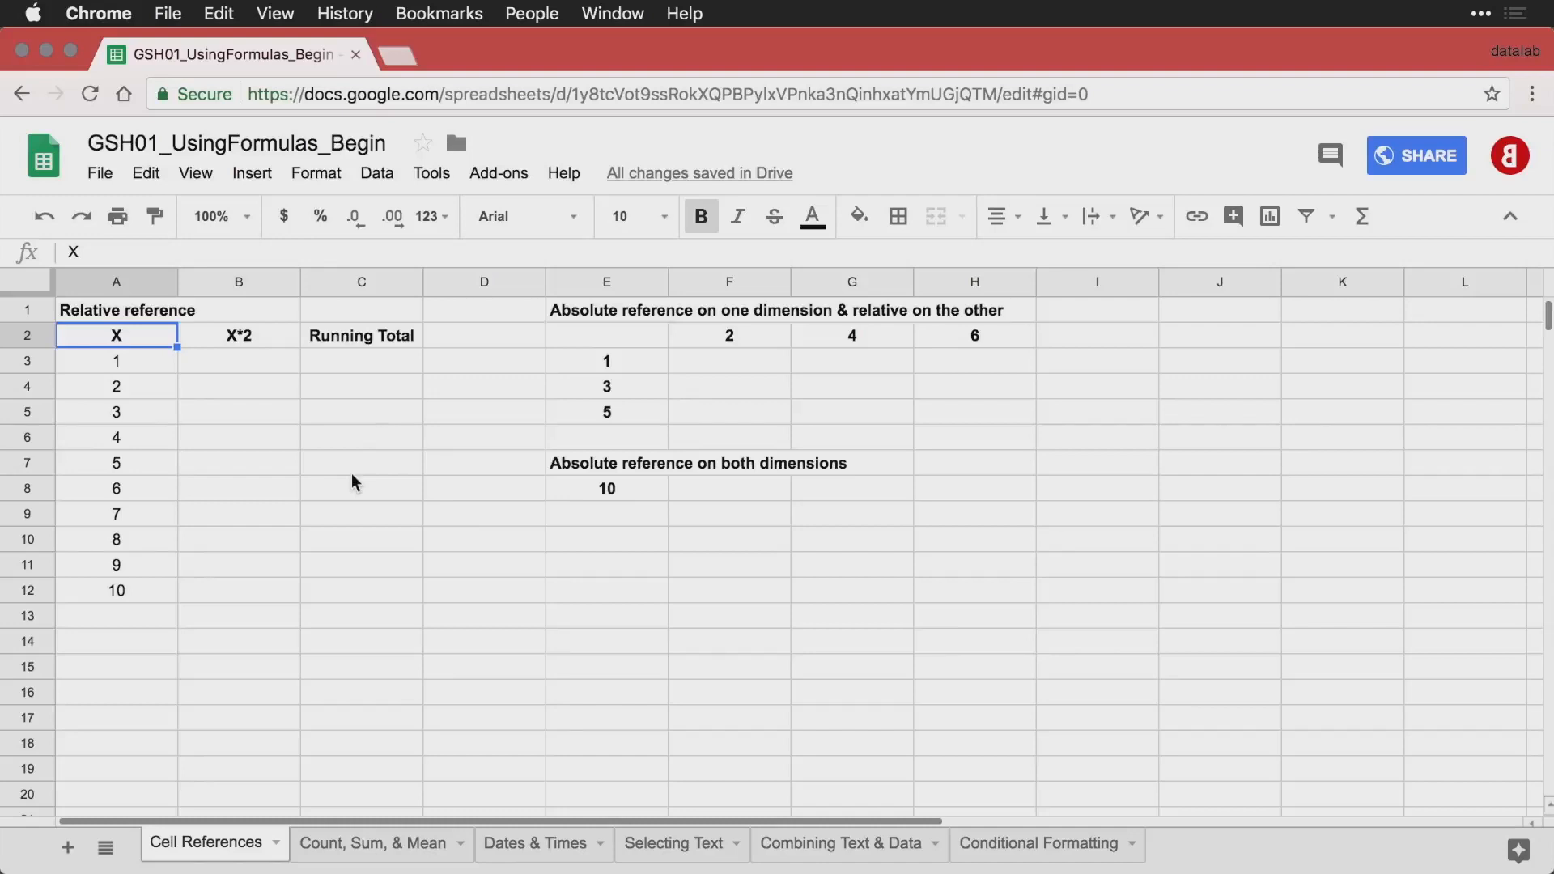
Enter the formula =A3*2 in cell B3 of the X*2 column.
left_click_drag(135, 366, 136, 589)
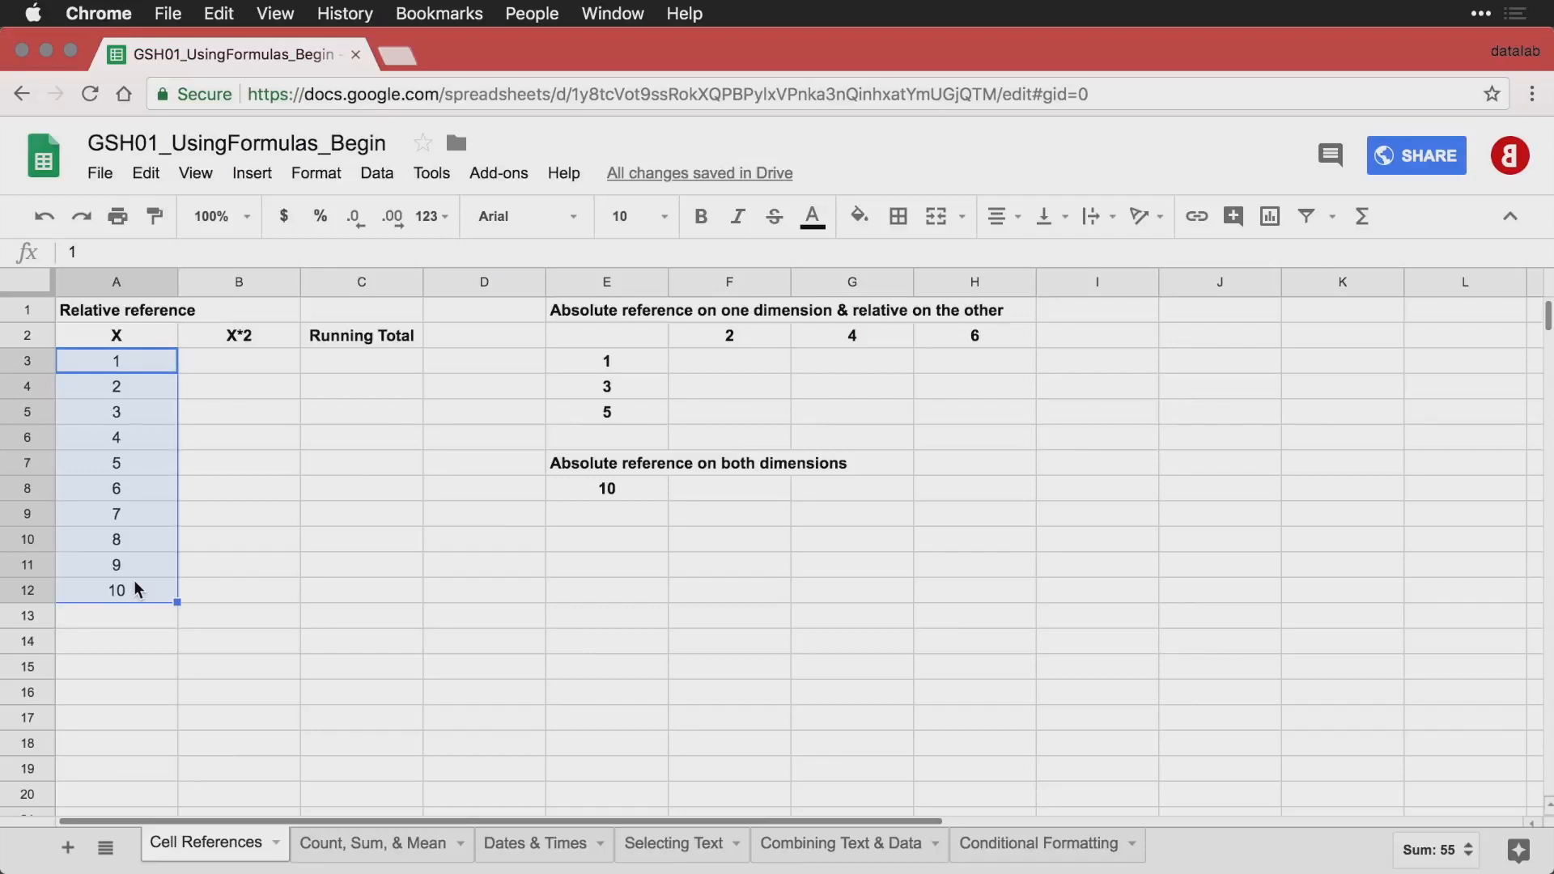
left_click(254, 371)
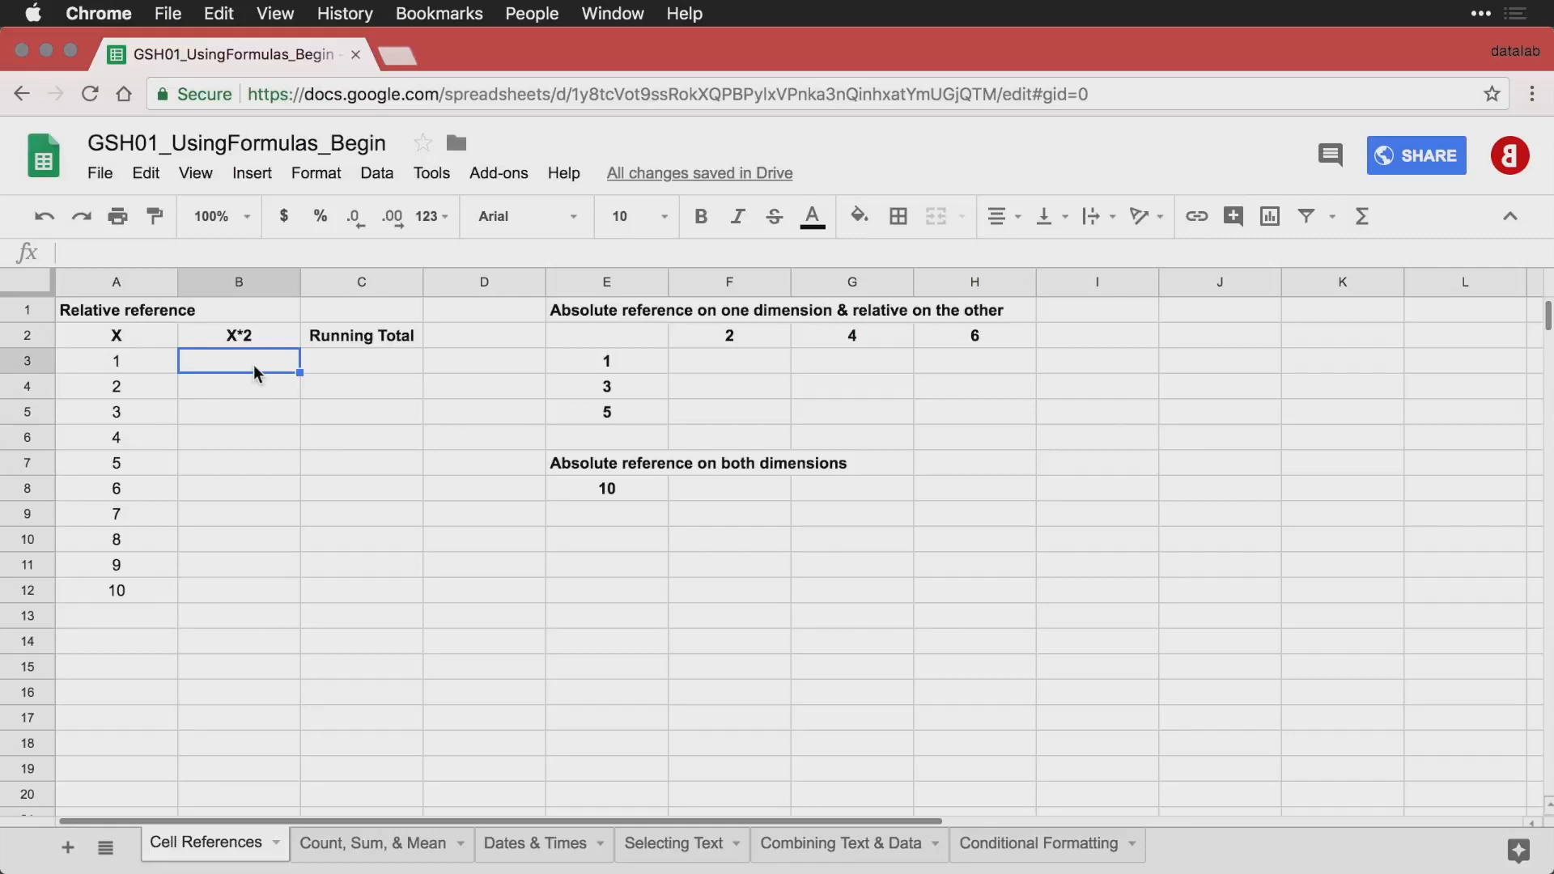
type("=")
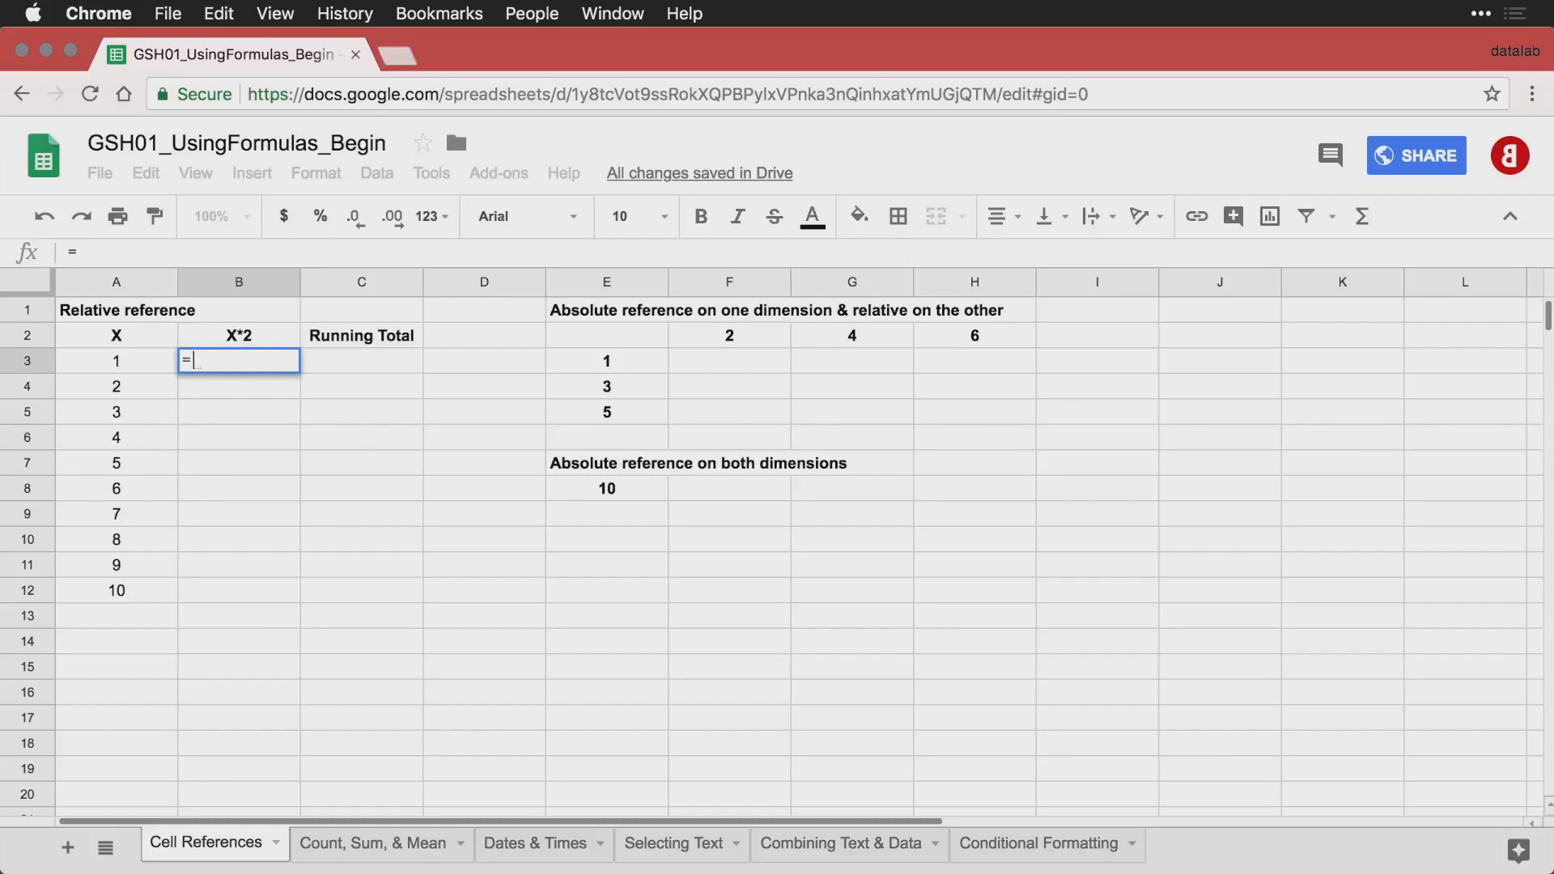
left_click(123, 361)
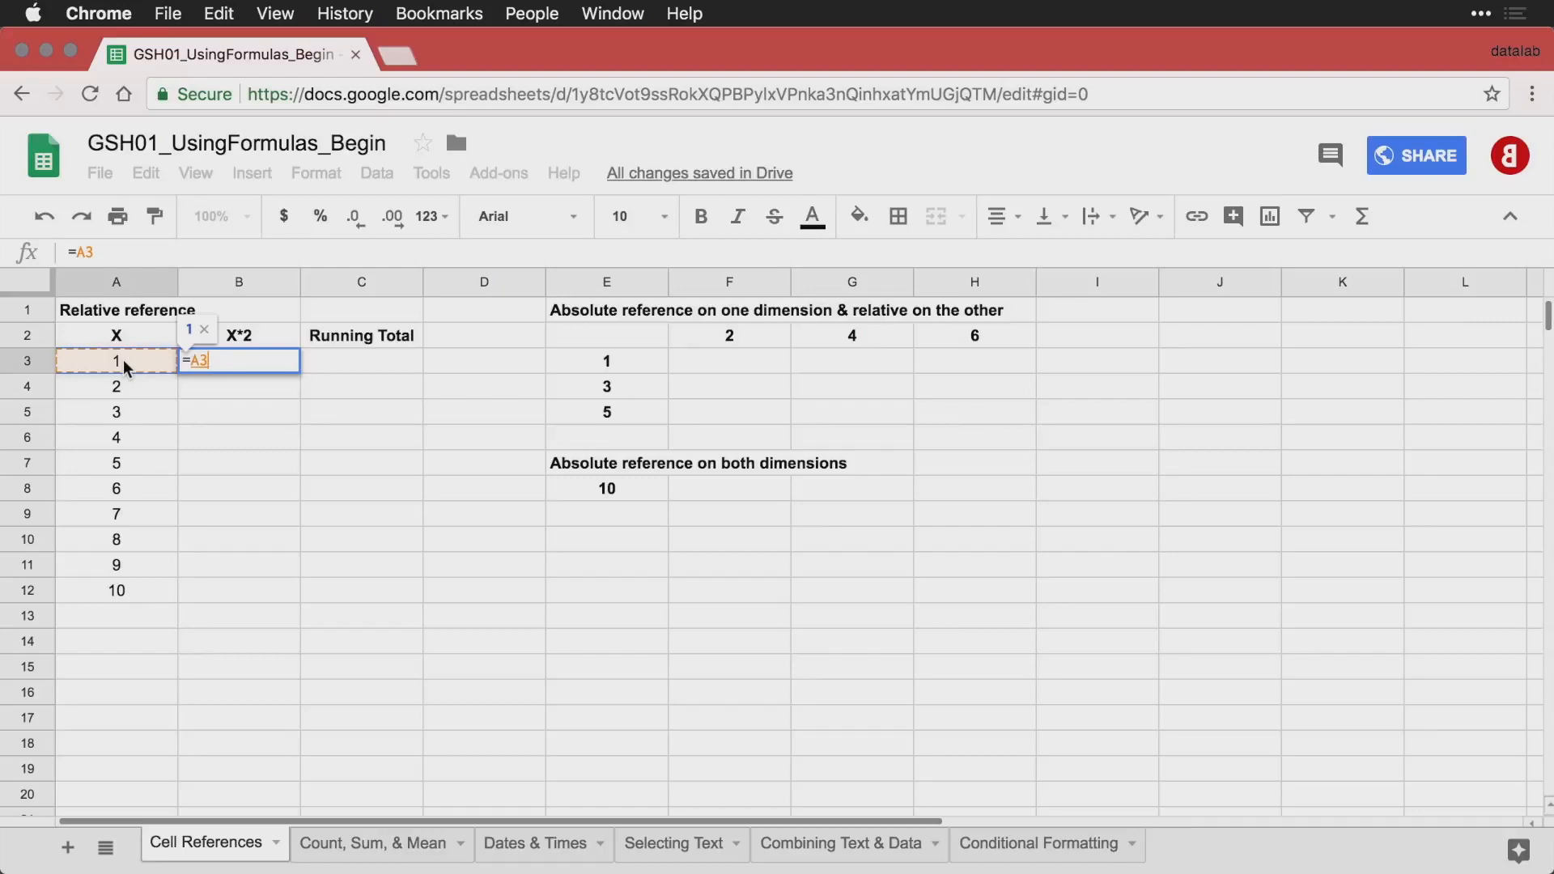
type("*2")
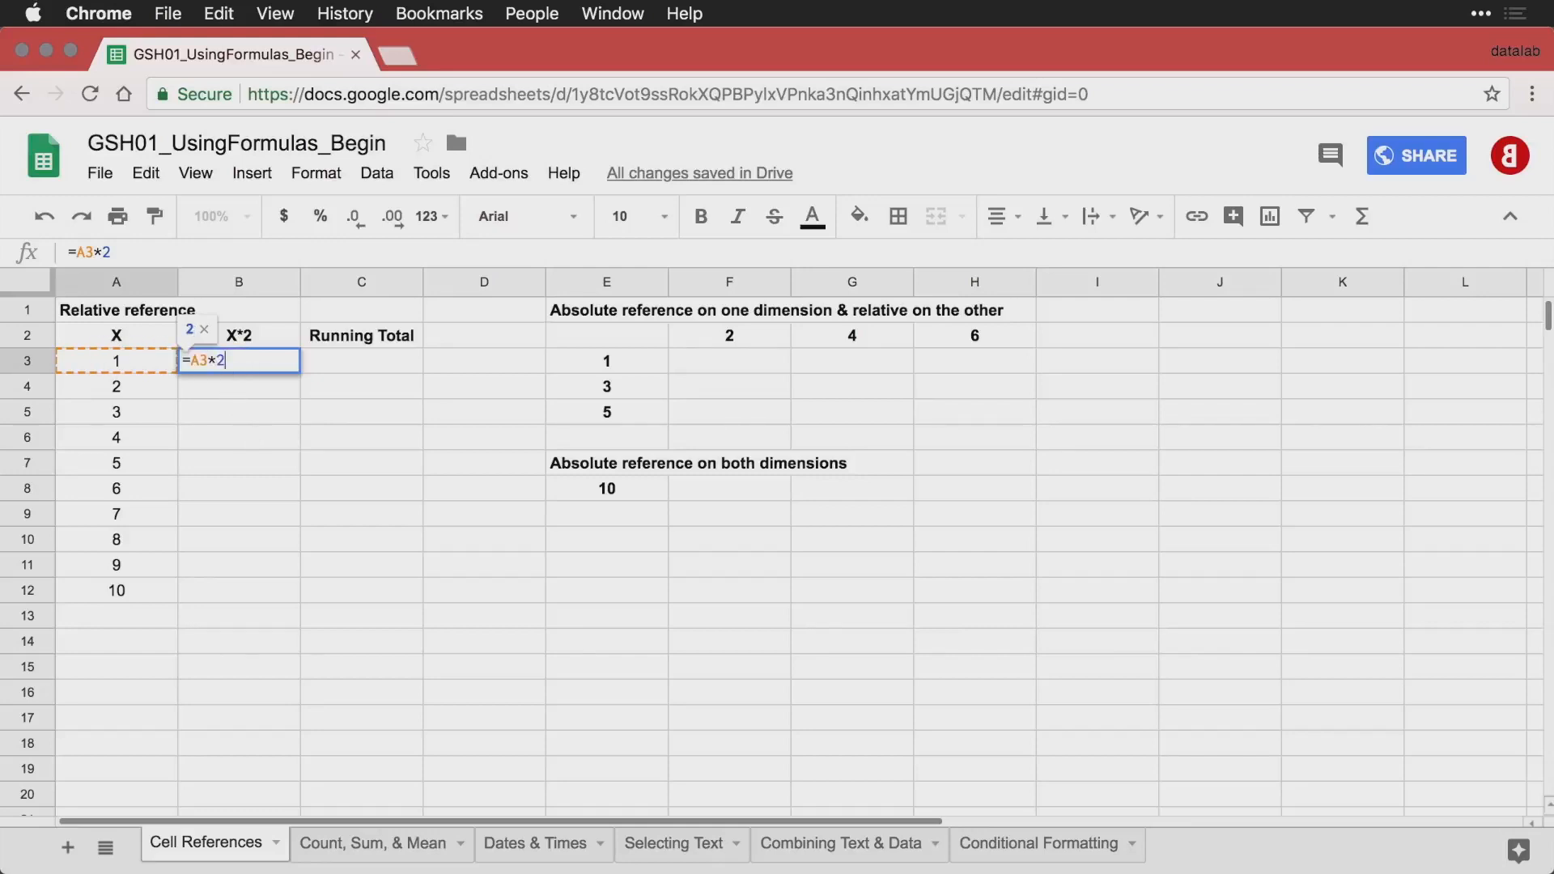
key("Return")
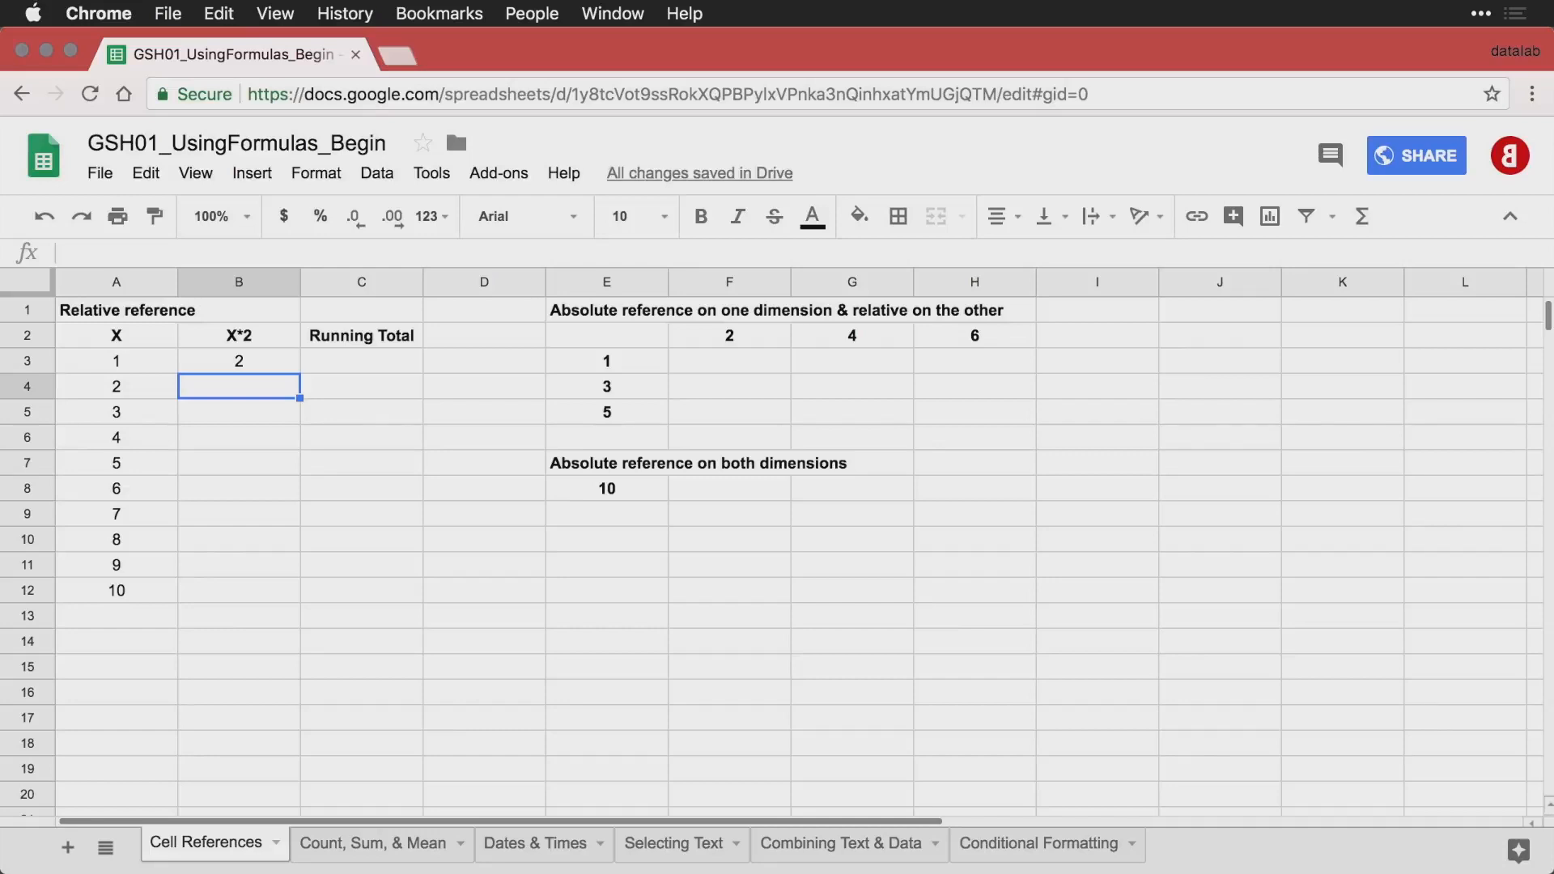
Check the formula in B3 and fill it down the X*2 column through B12.
double_click(265, 363)
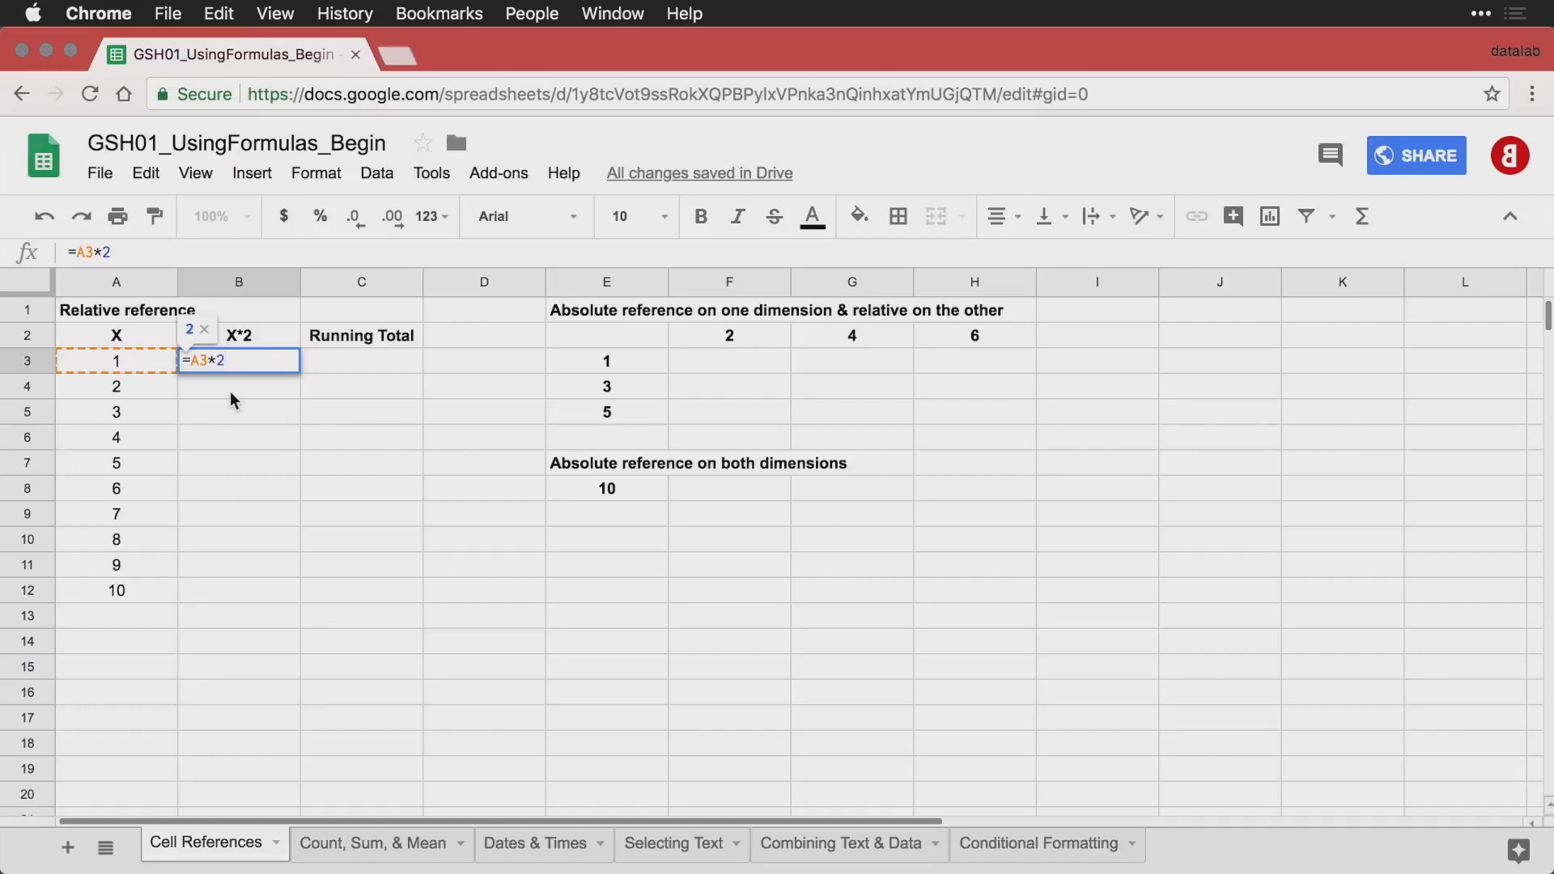
key("Return")
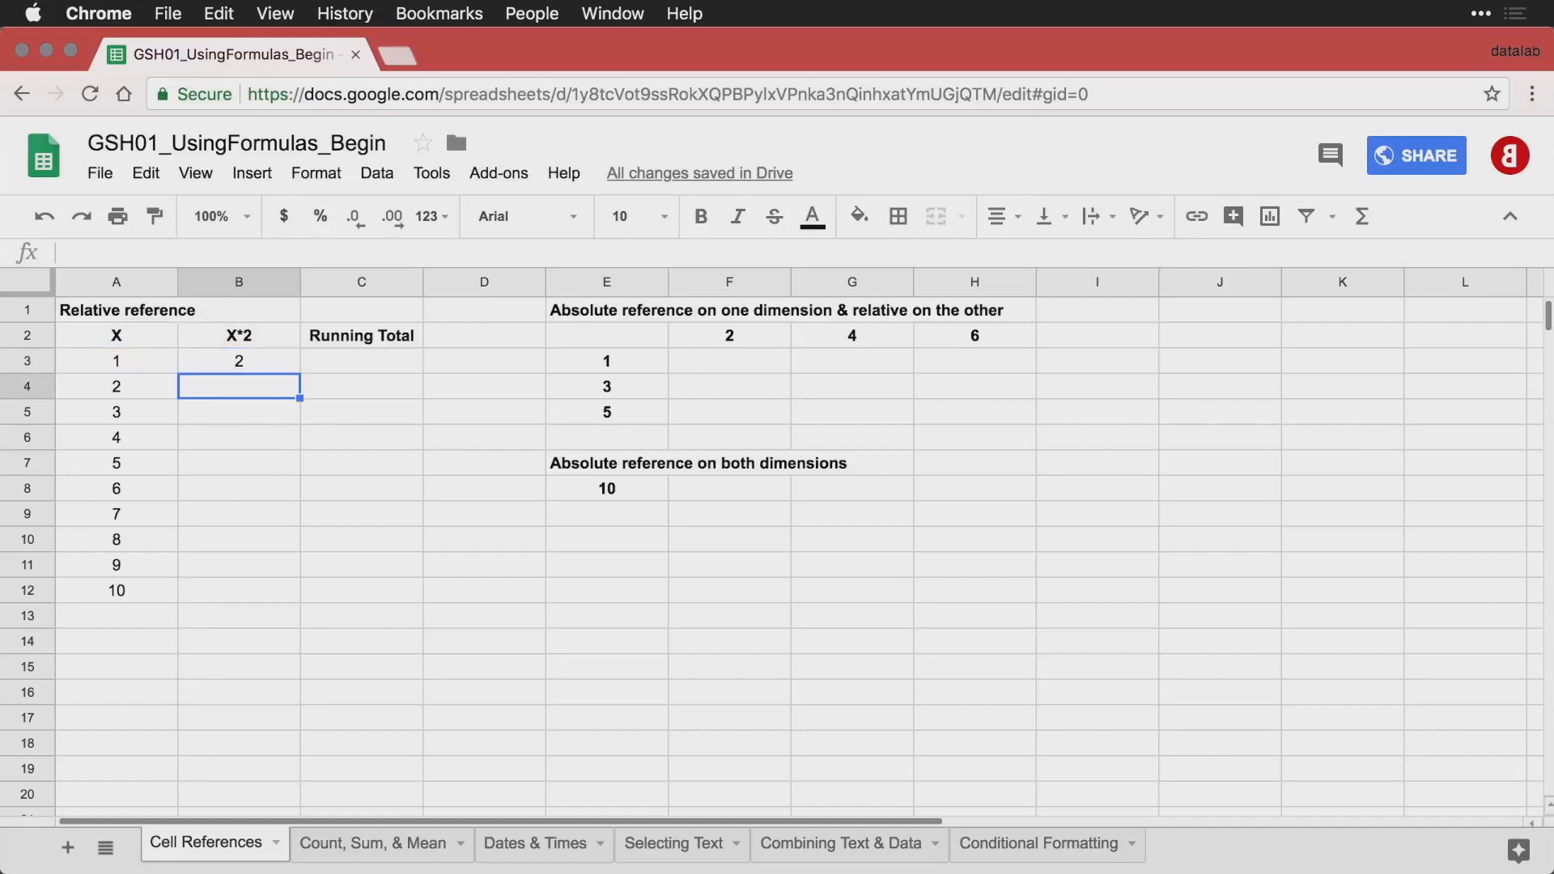
left_click(248, 362)
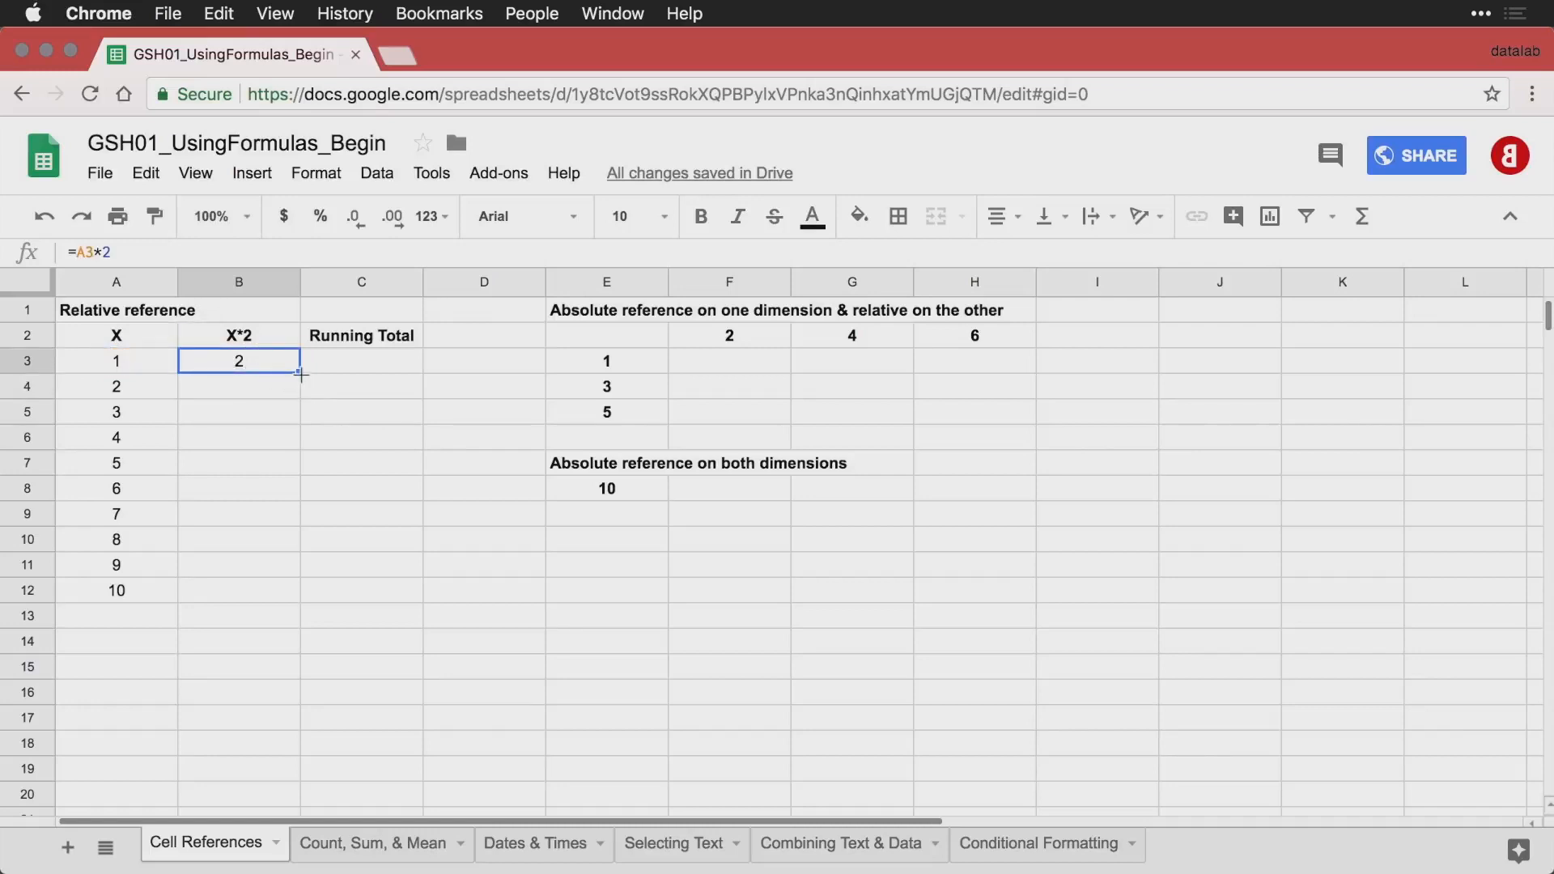
left_click_drag(300, 373, 278, 591)
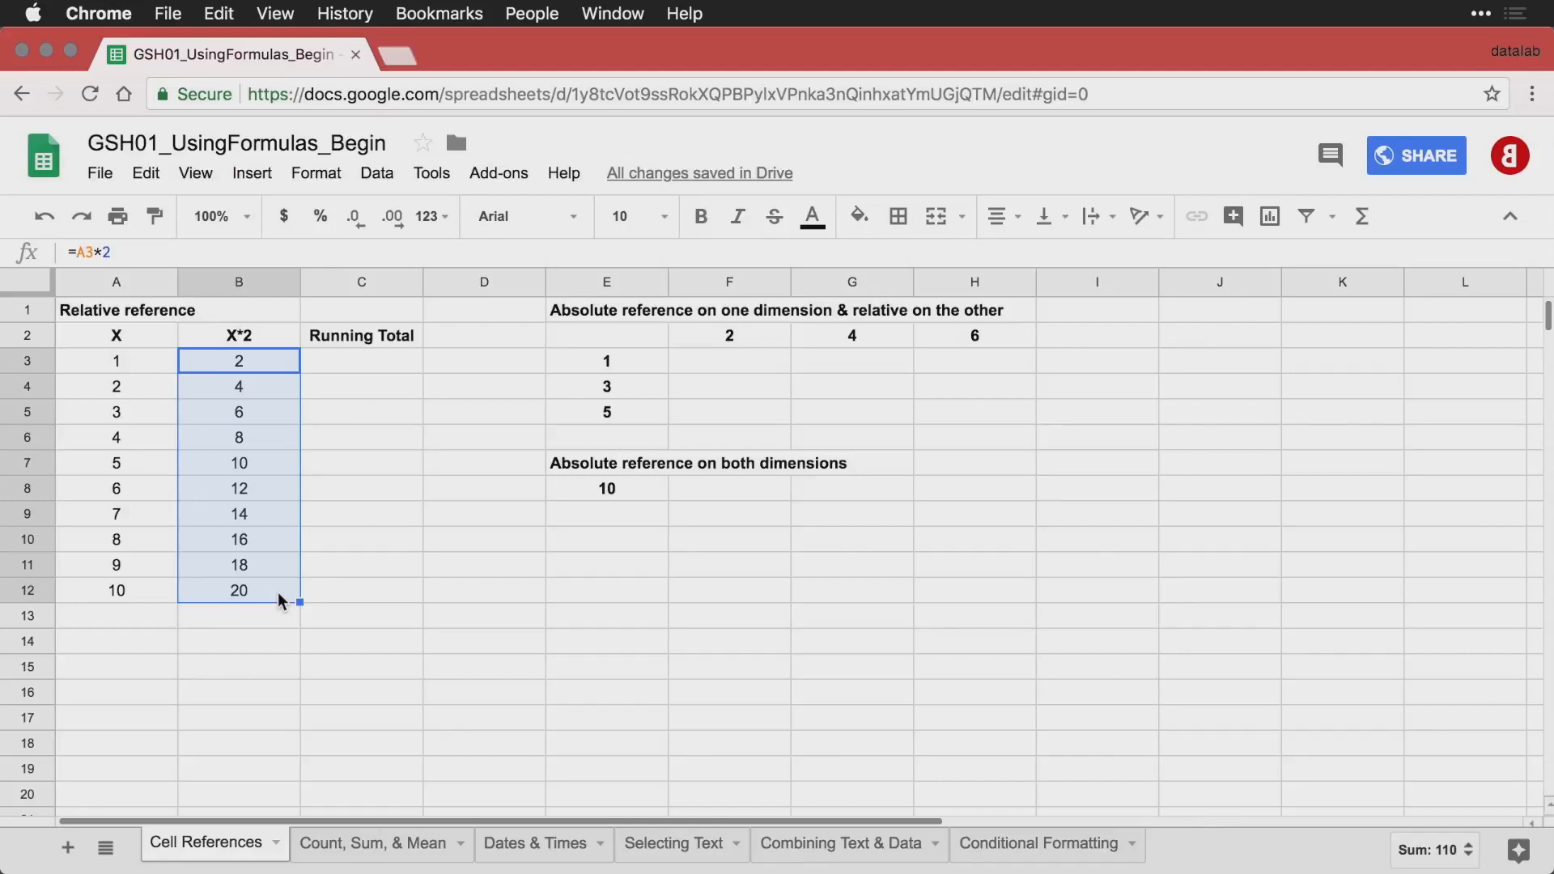
Display the sheet's formulas to review the X*2 column, and return to displaying values.
key("ctrl+grave")
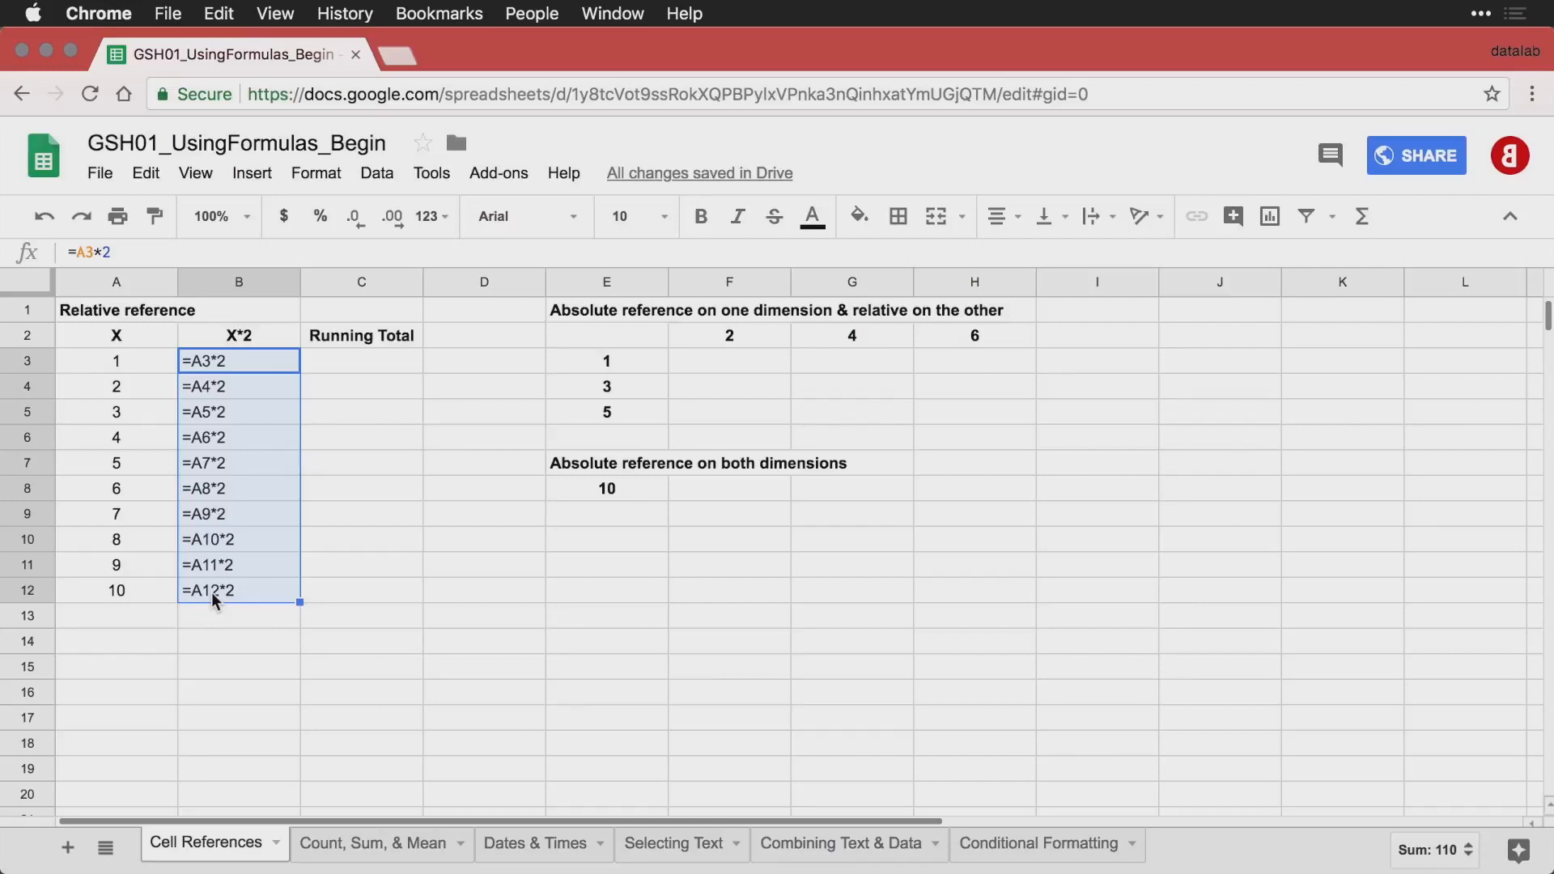
left_click(384, 364)
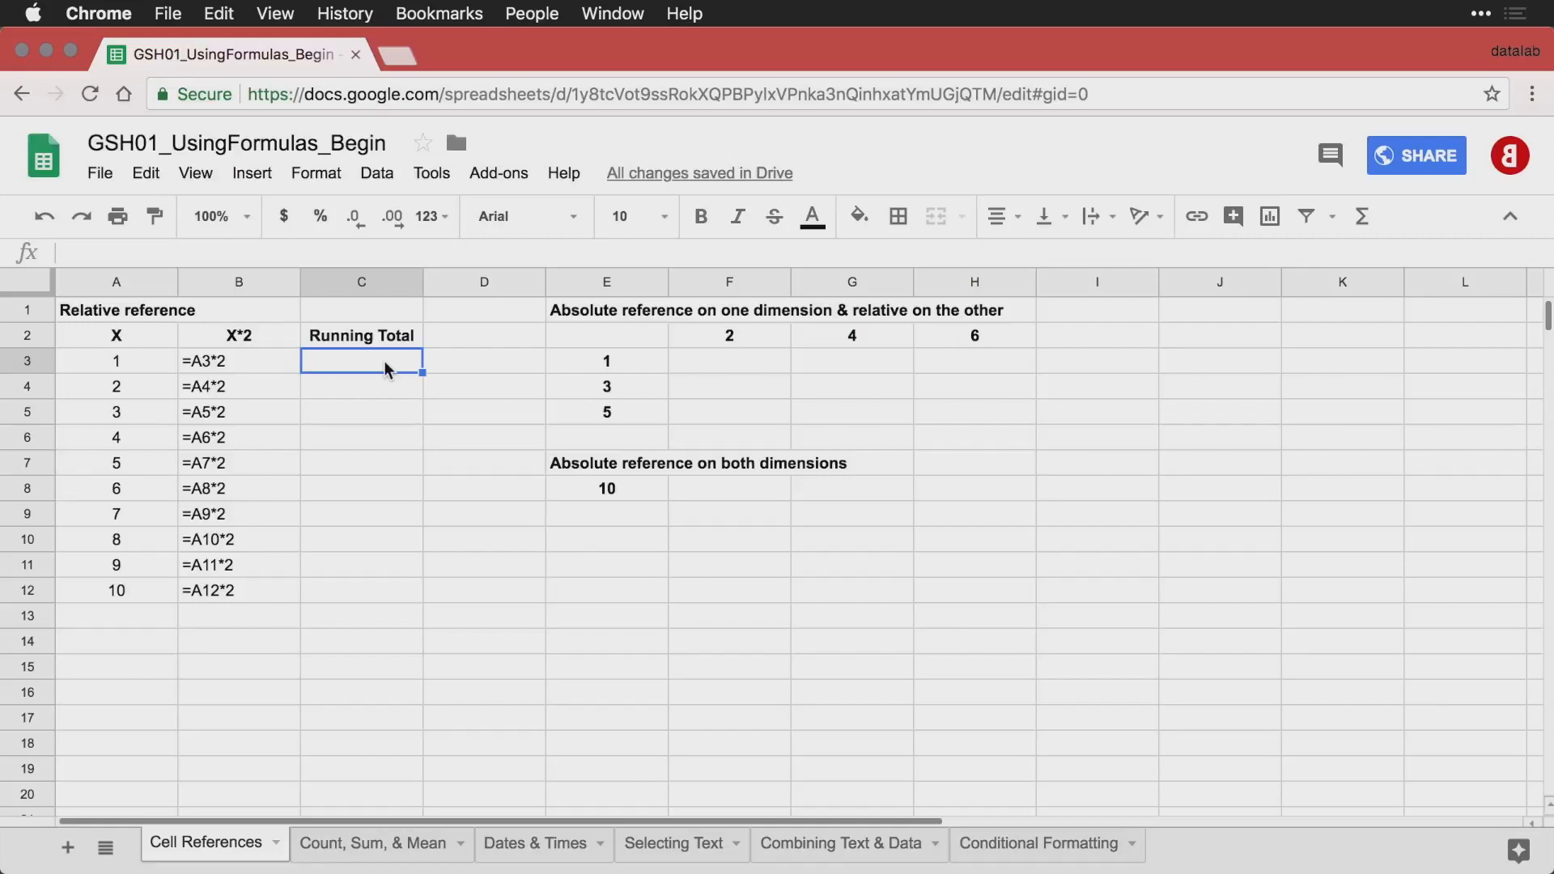
key("ctrl+grave")
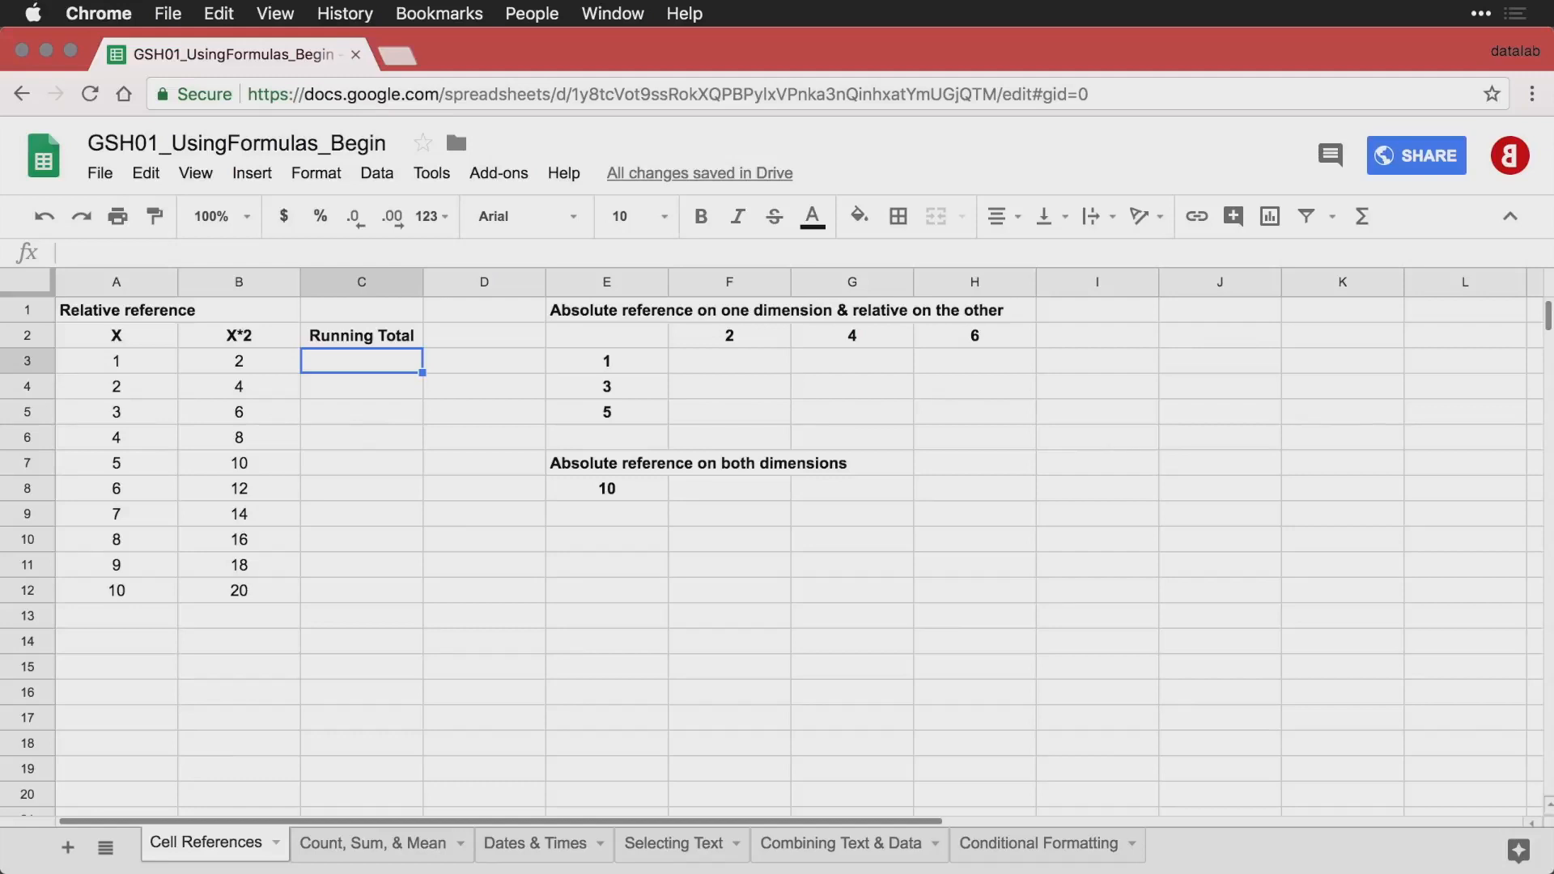
Start the Running Total column by entering =B3 in cell C3.
type("=")
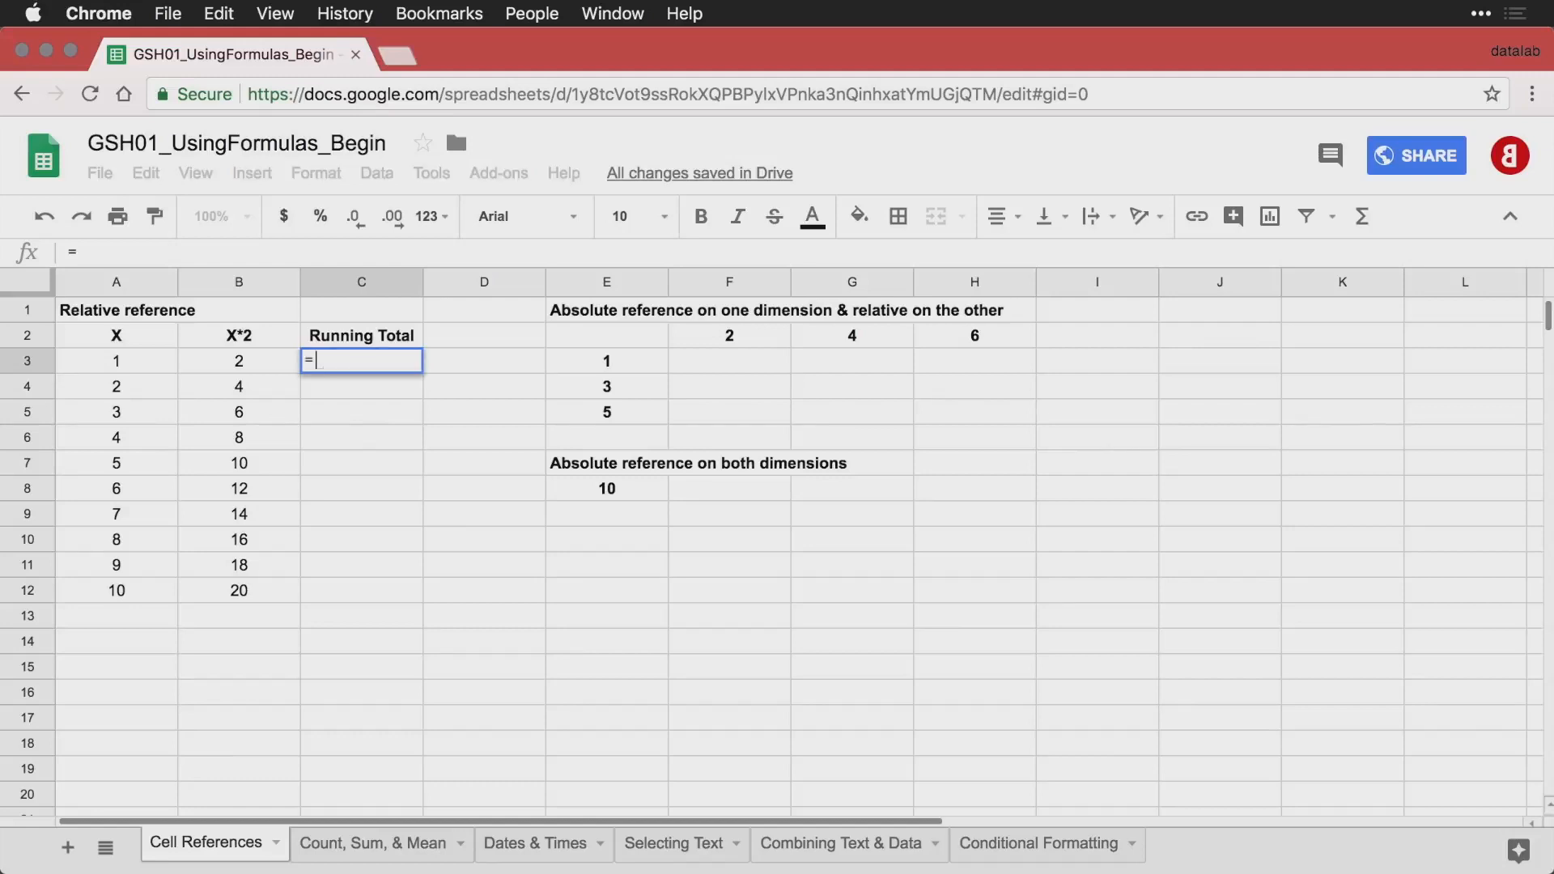
key("Left")
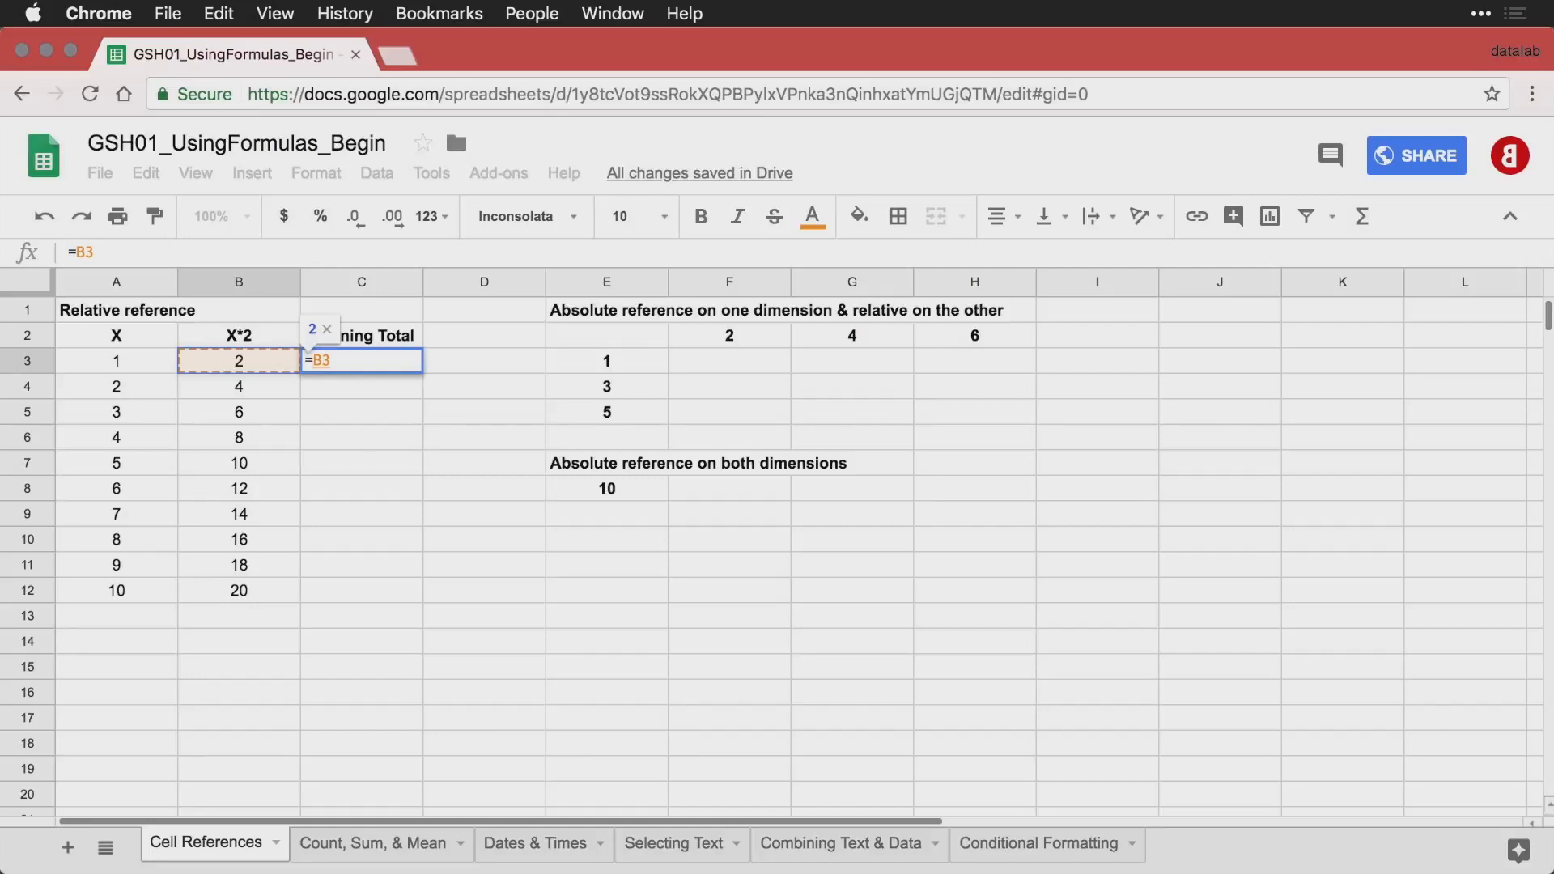
key("Return")
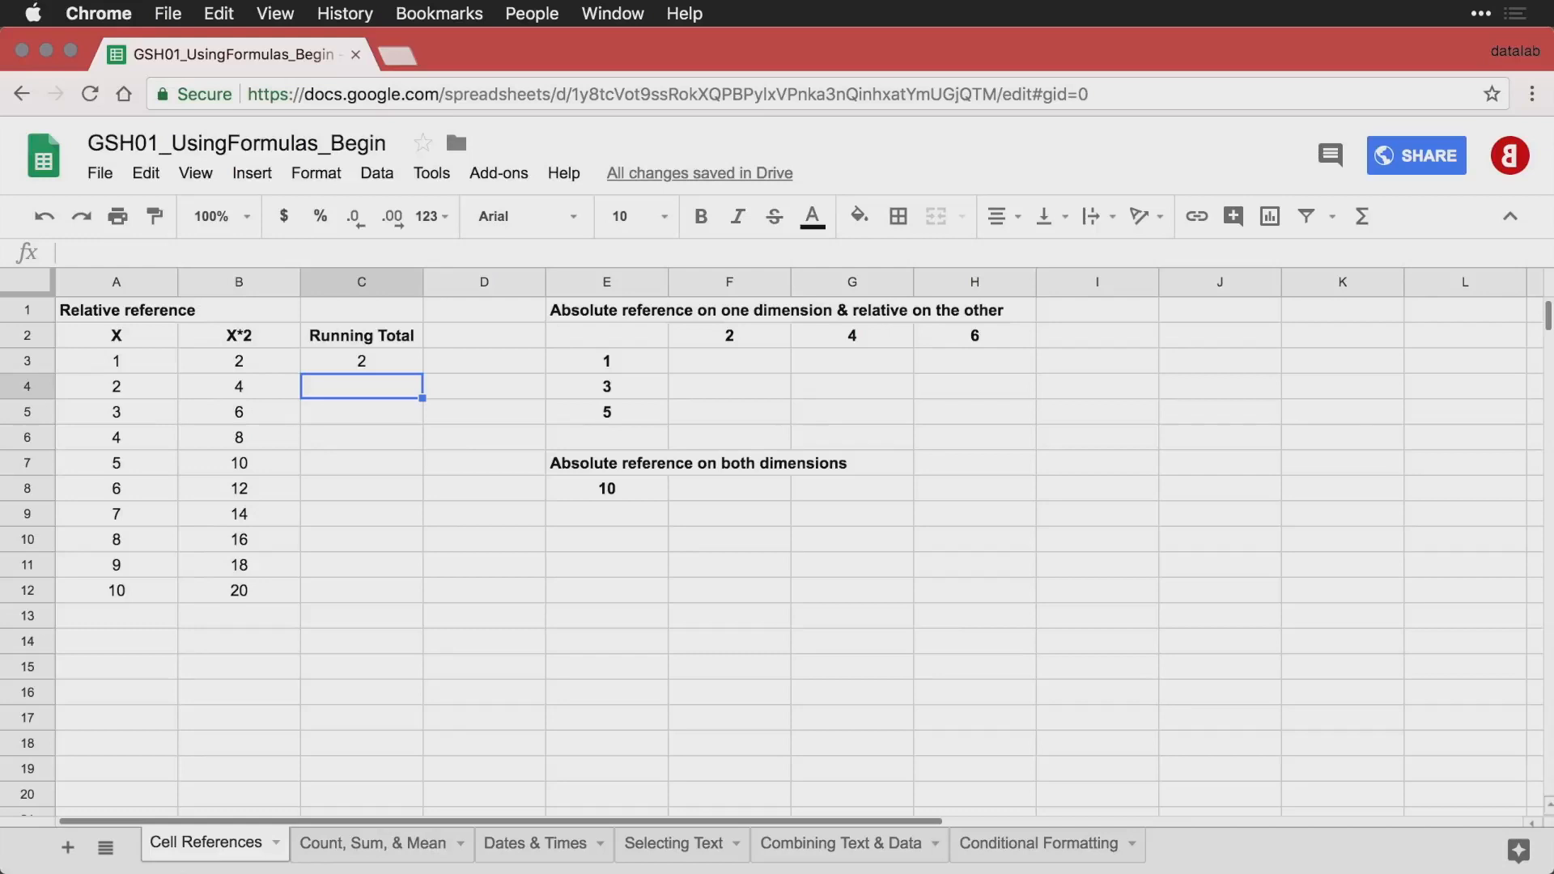
Enter the running total formula =C3+B4 in cell C4.
type("=")
key("Up")
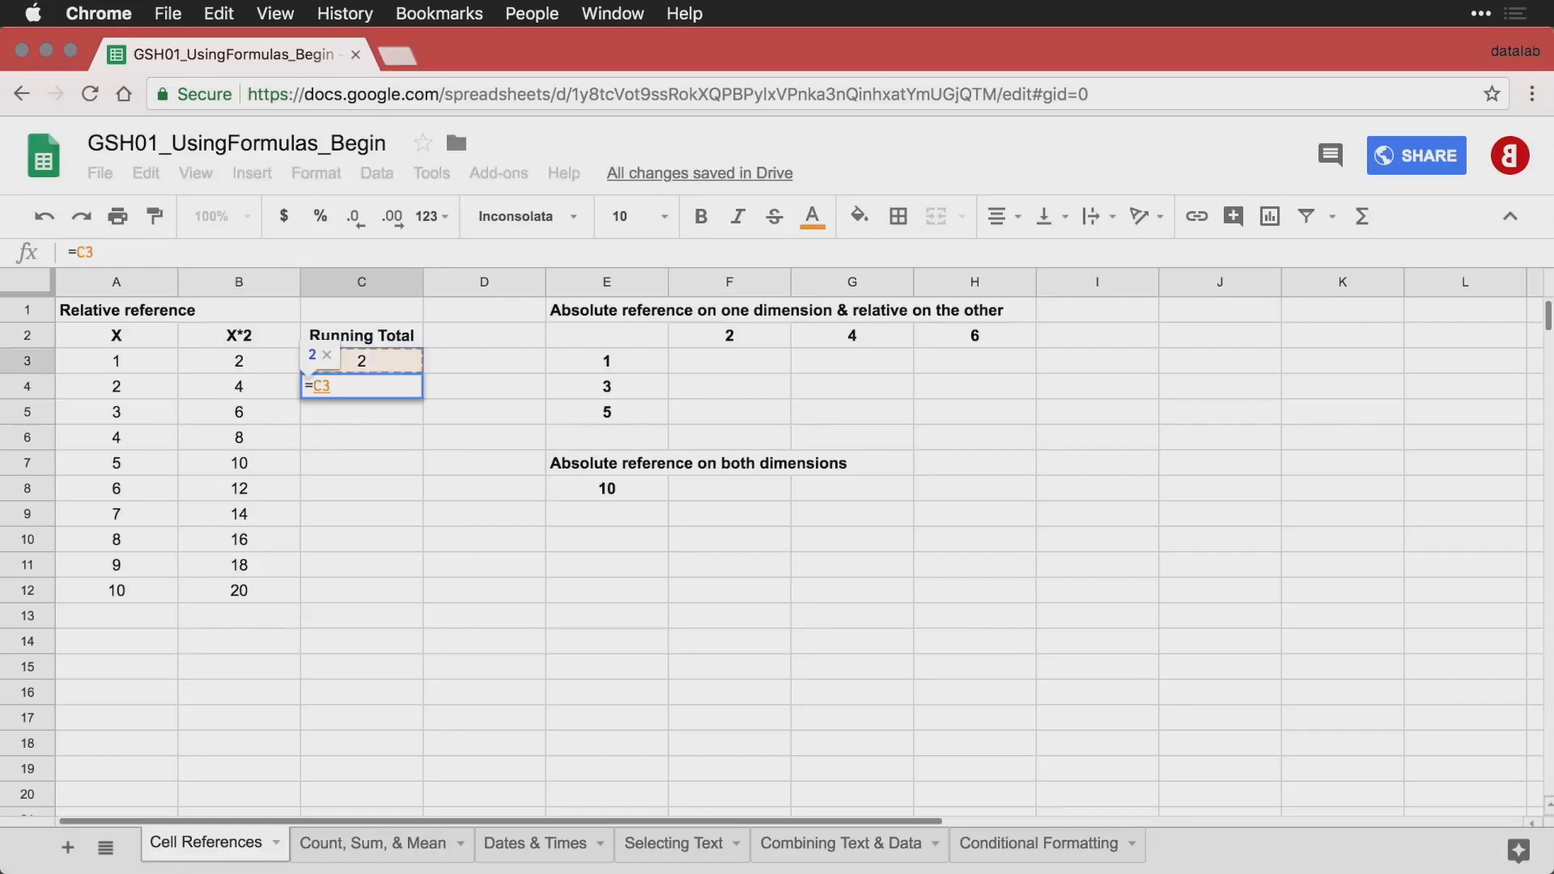
type("+")
key("Left")
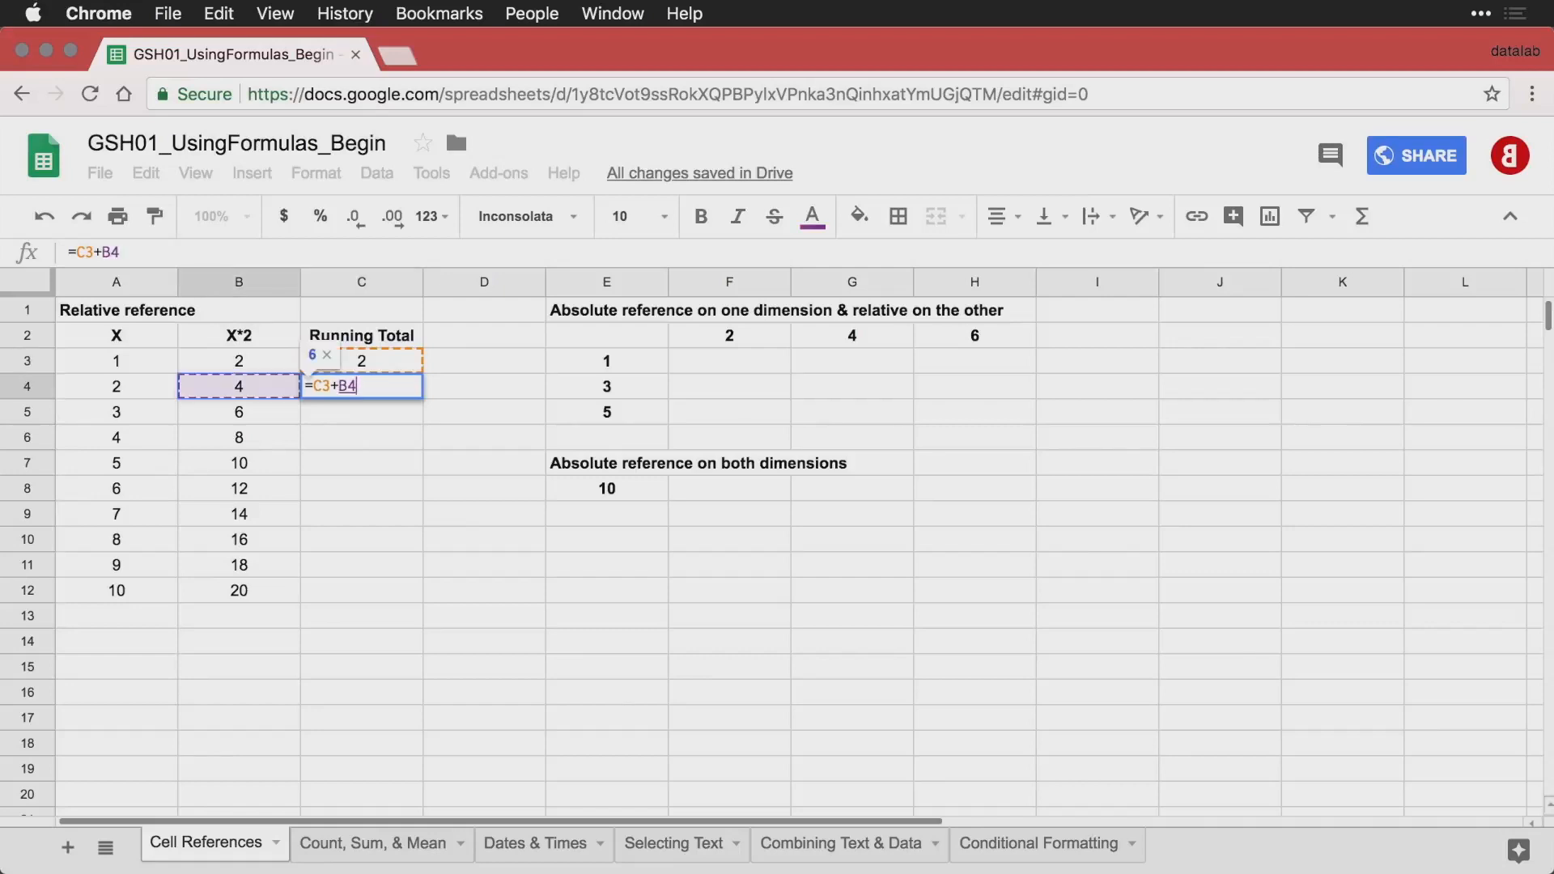
key("Return")
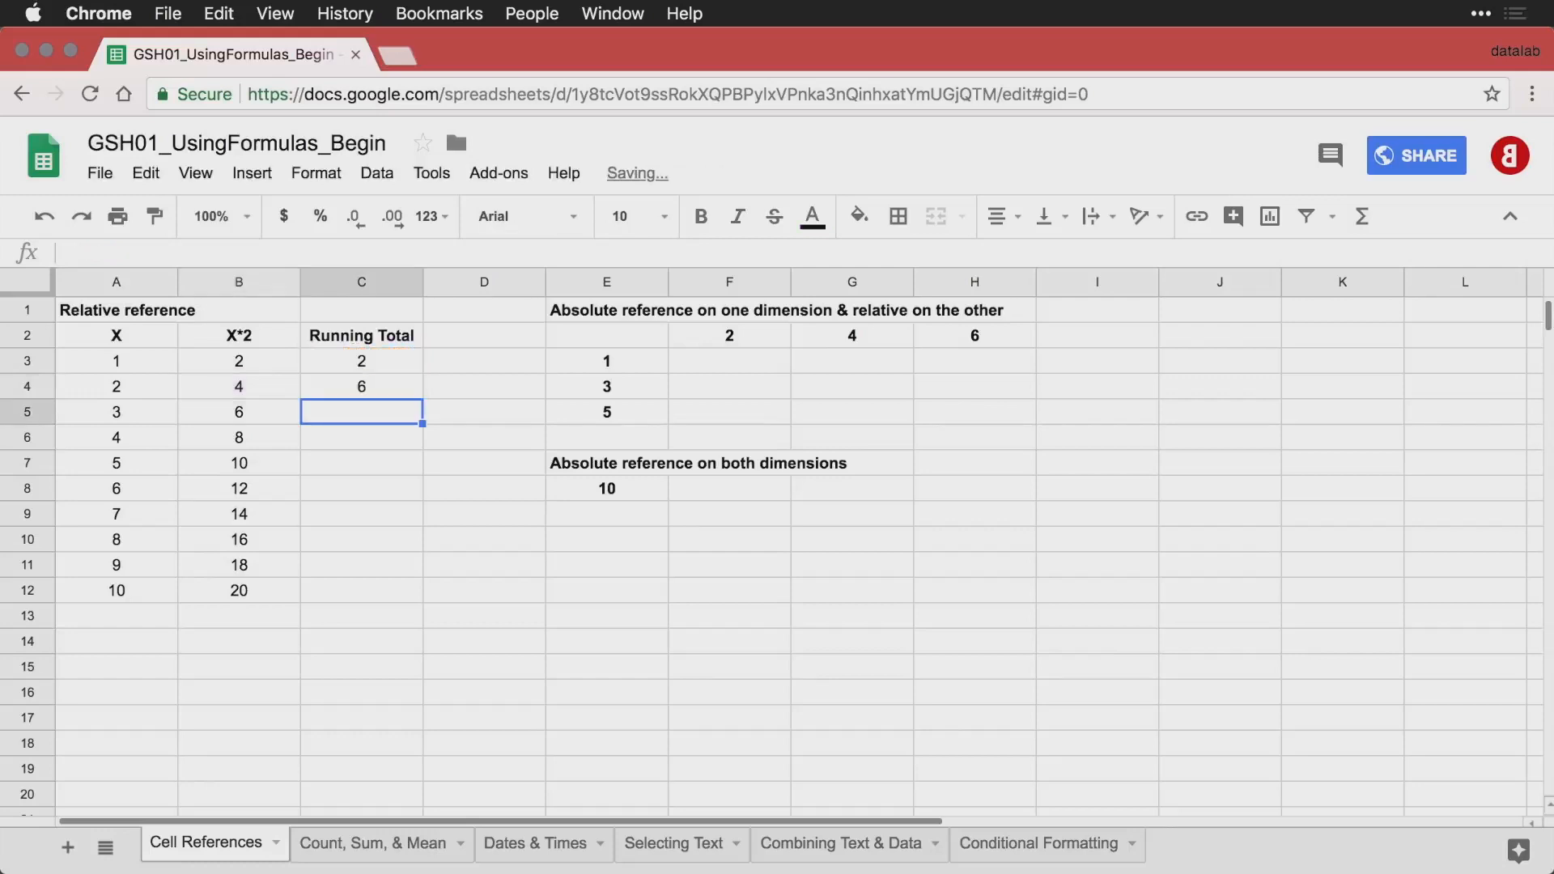
Fill the running total formula from C4 down through C12 and inspect the formula in C12.
left_click(386, 389)
left_click_drag(422, 398, 409, 597)
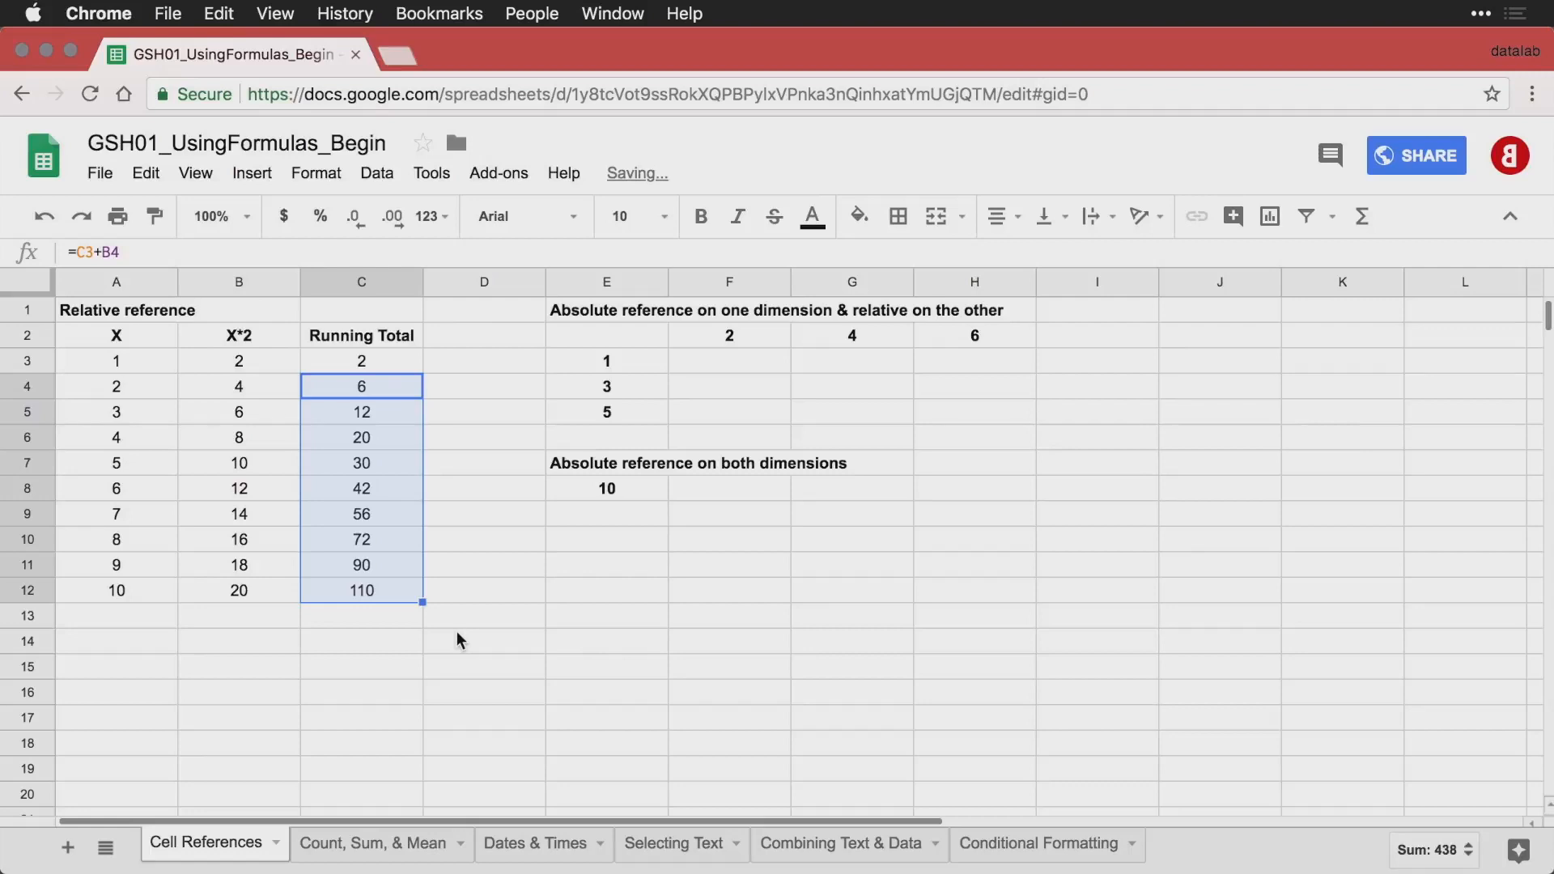
double_click(372, 590)
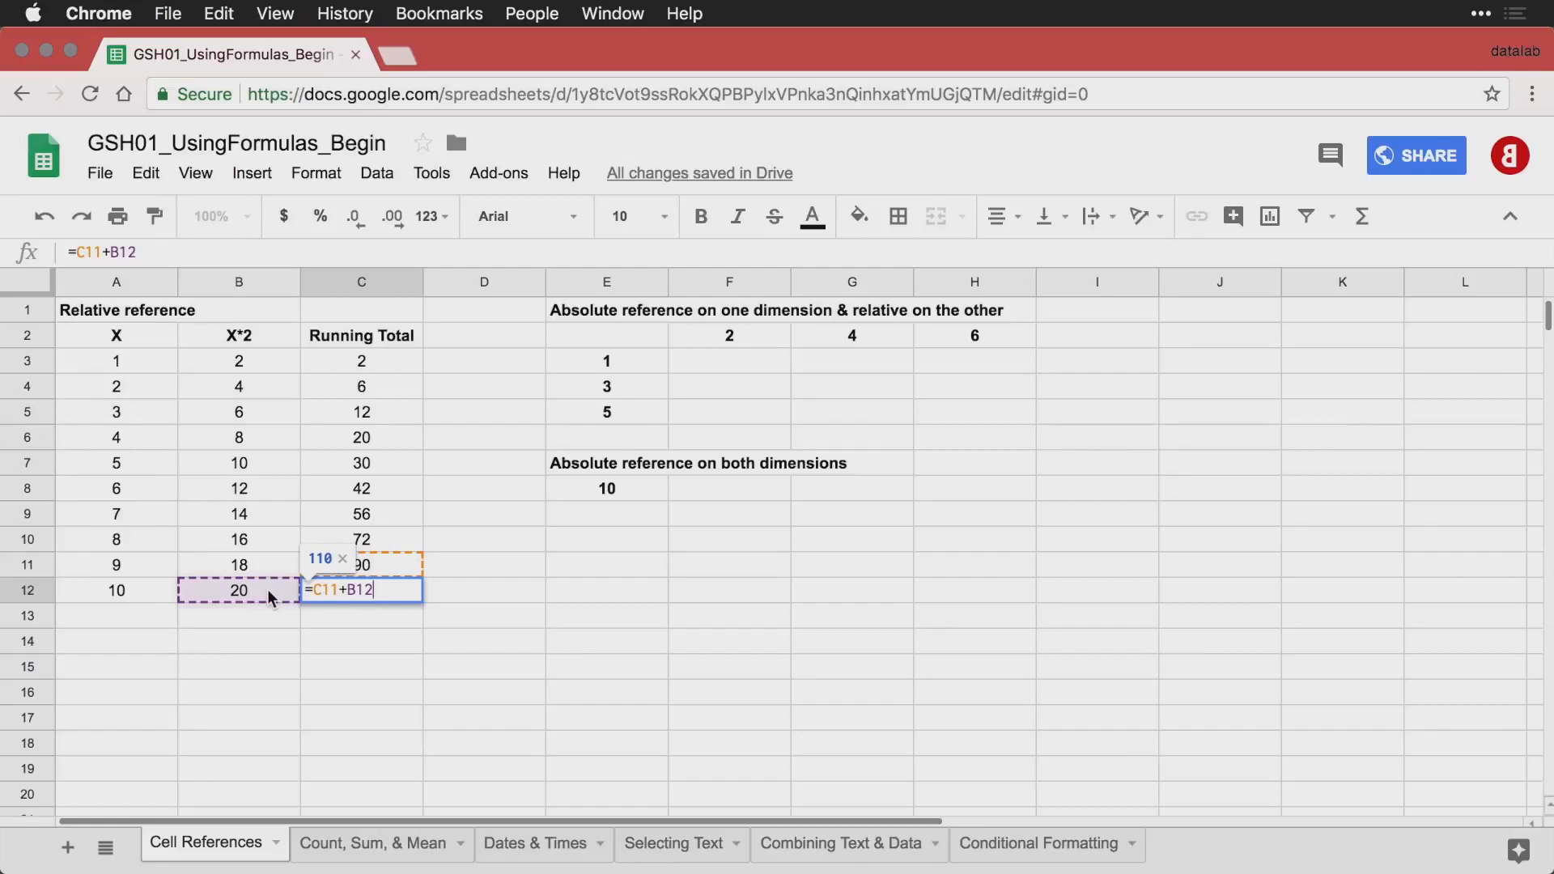
key("Return")
left_click(385, 593)
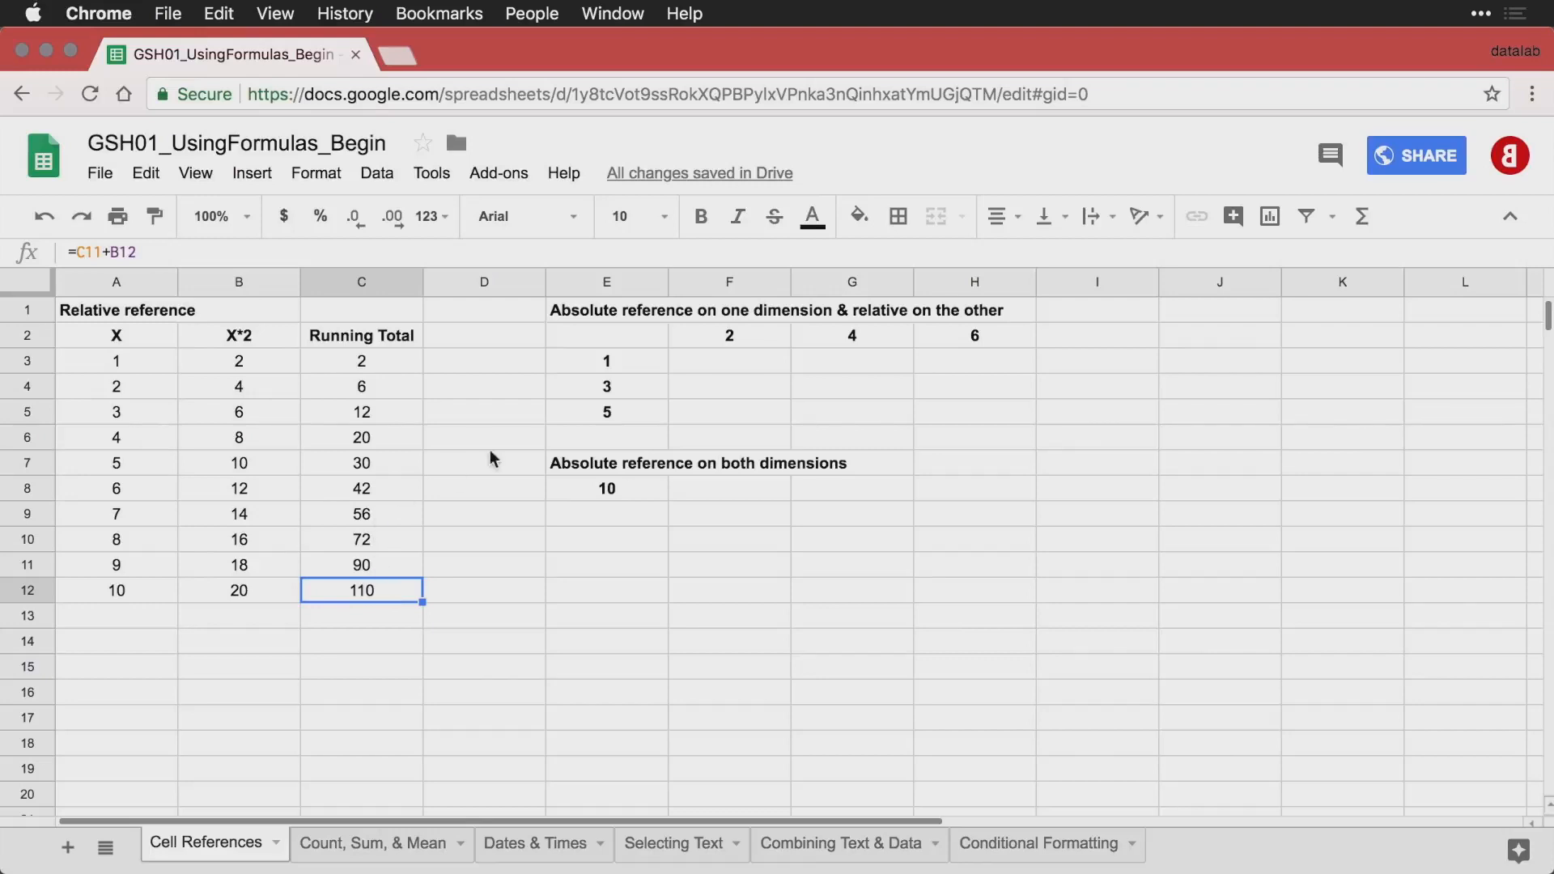
Enter =E3*F2 in cell F3 to multiply the first row header by the first column header.
left_click(725, 366)
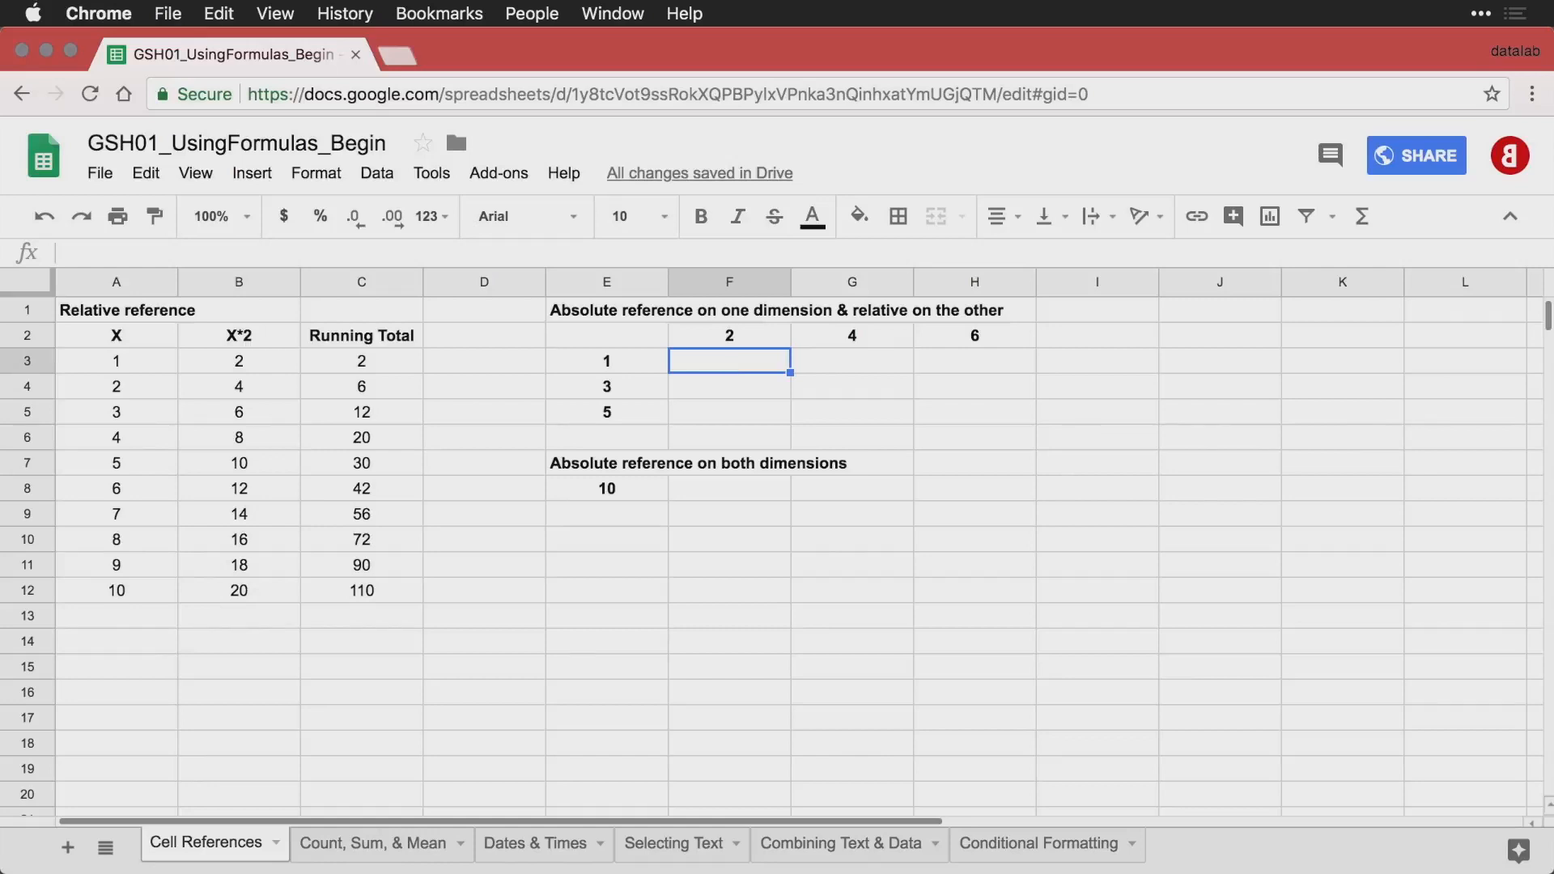
type("=")
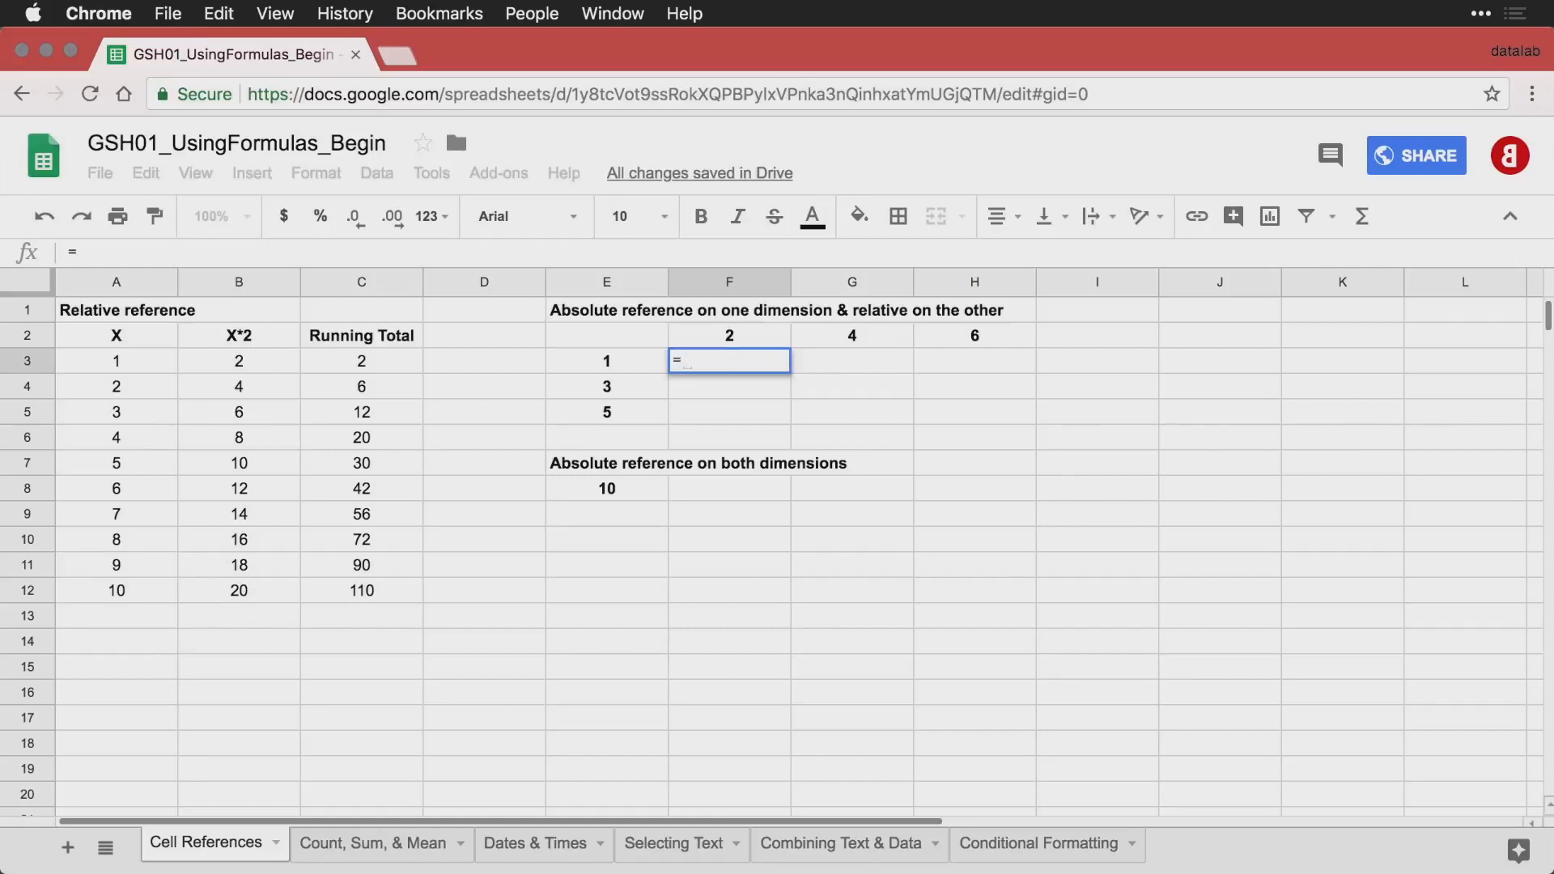
key("Left")
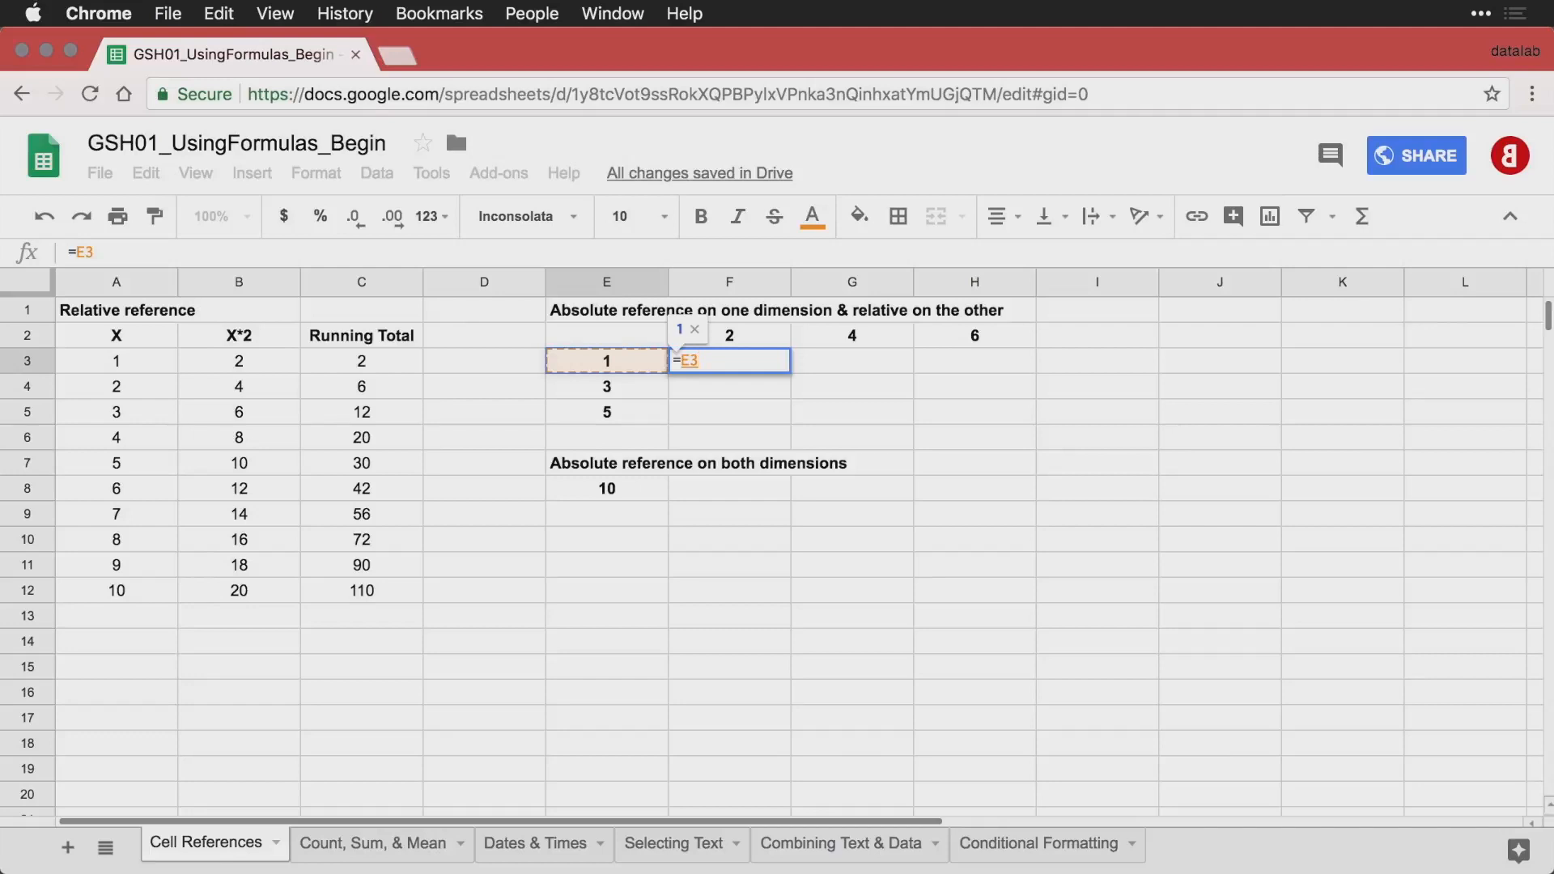
type("*")
key("Up")
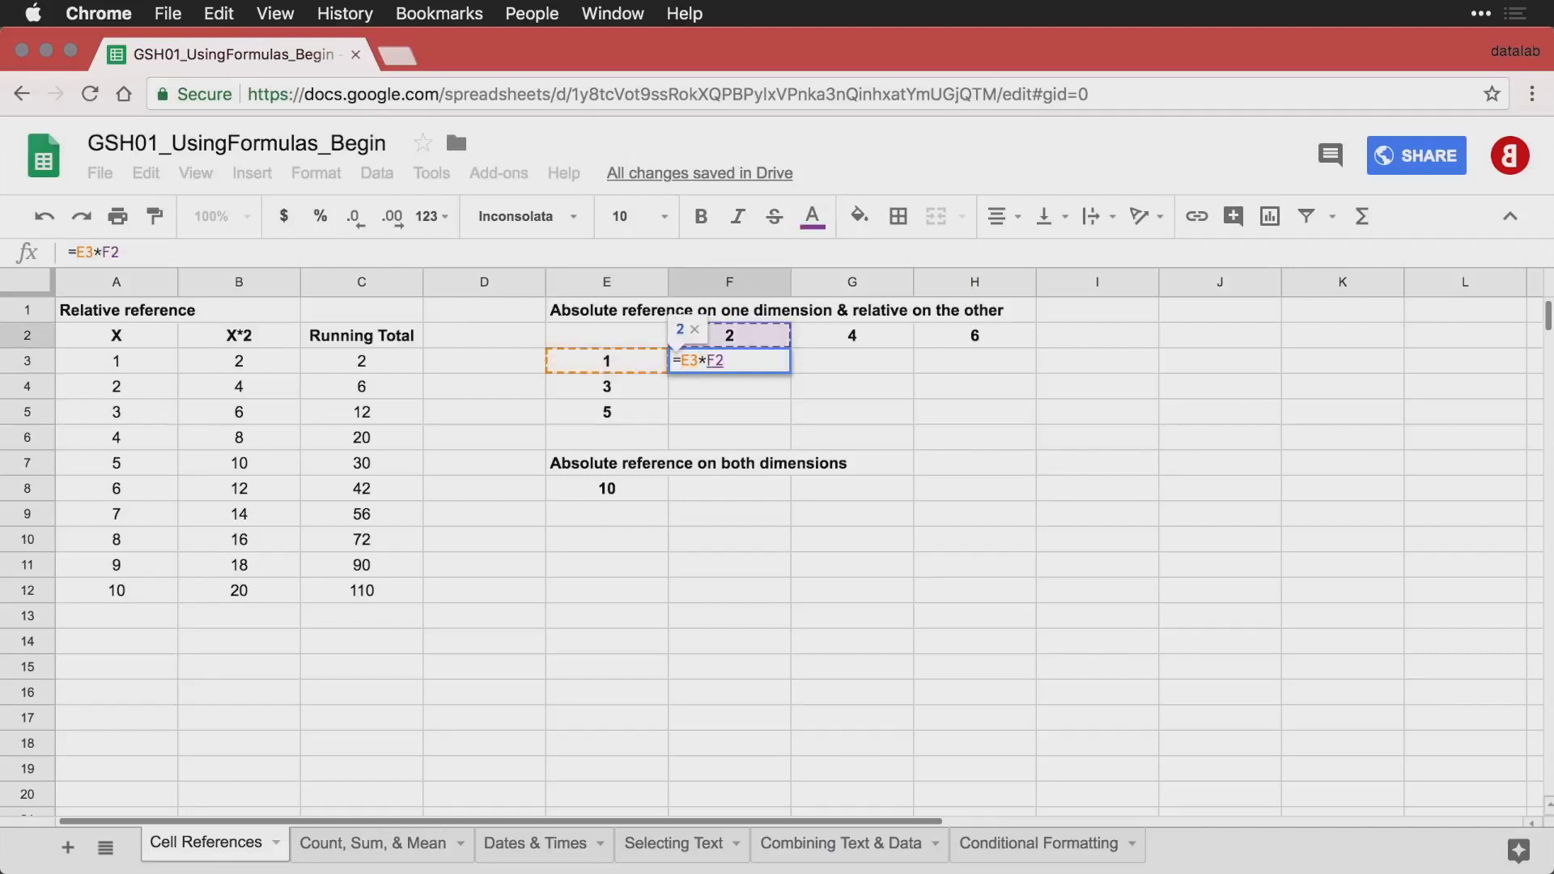
key("Return")
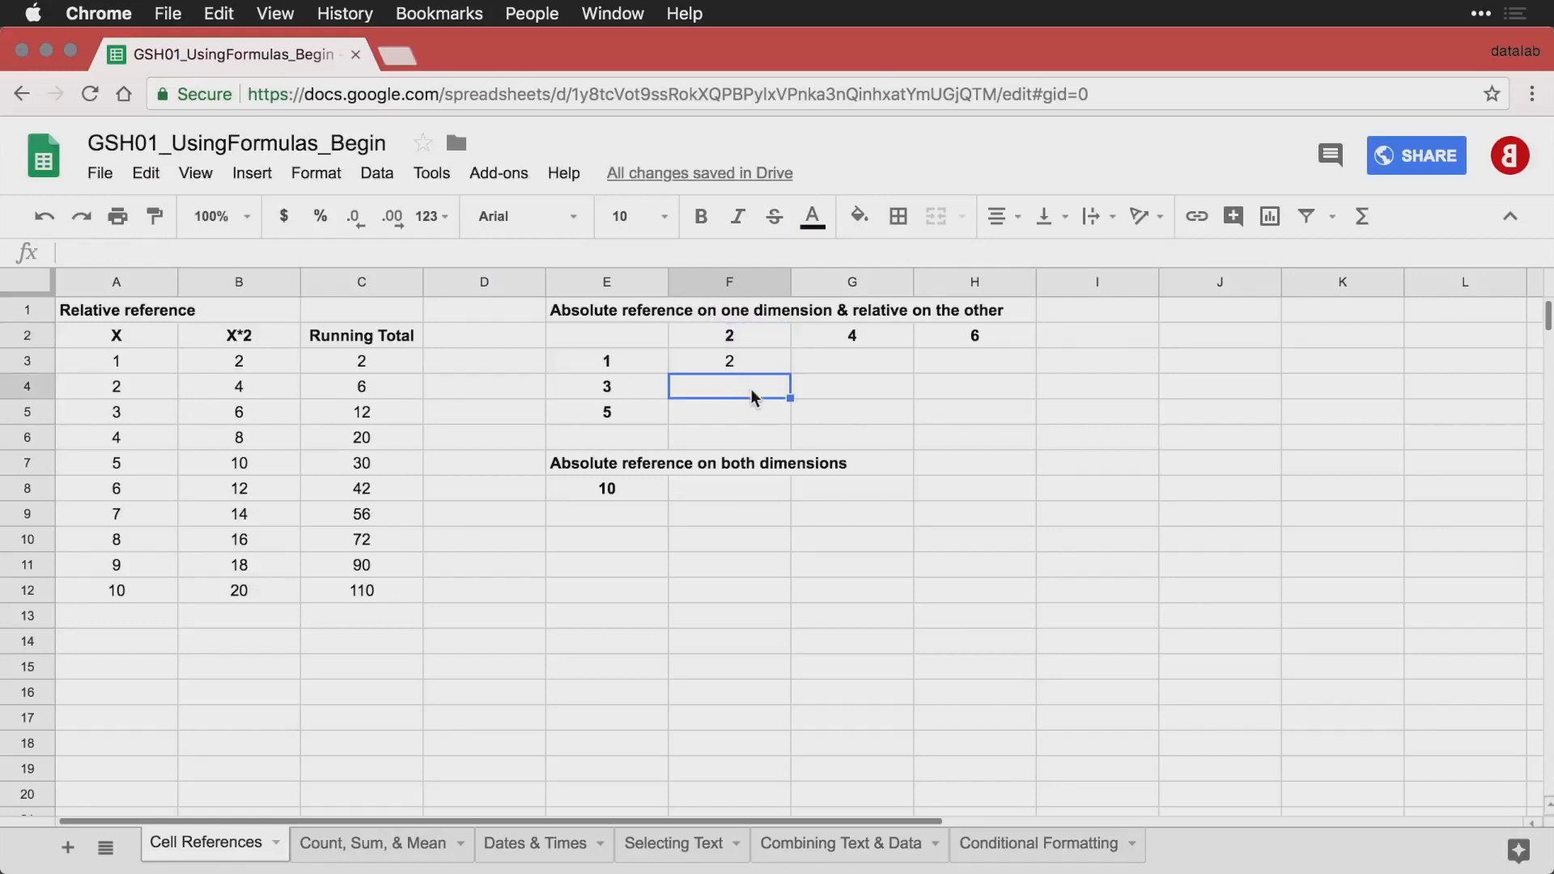
Try to fill the F3 formula down to row 5 and across to column H, and undo both fills.
left_click(740, 360)
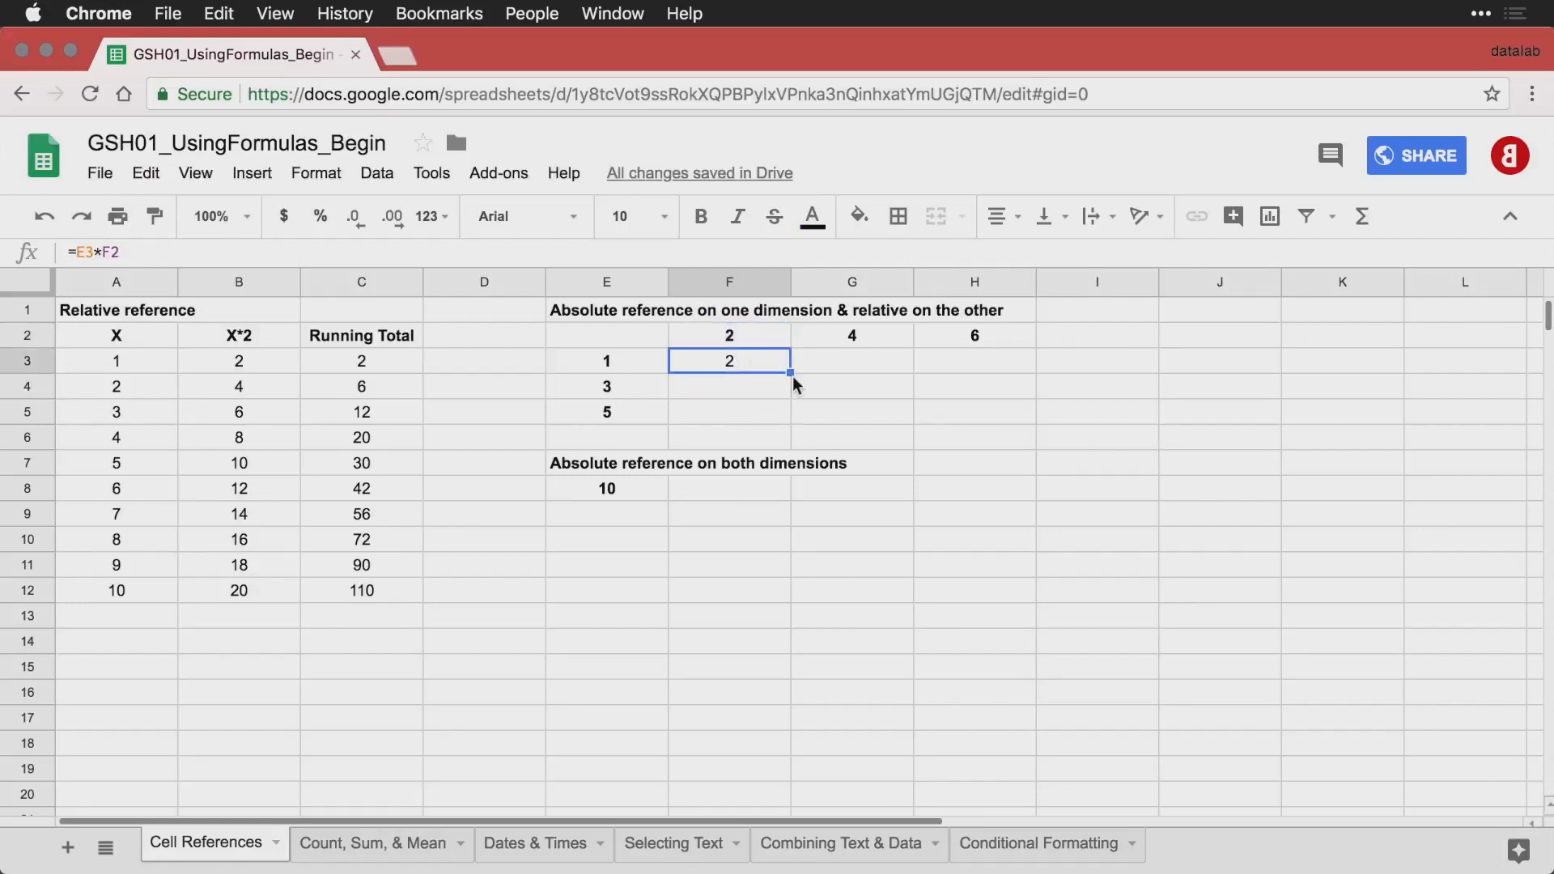
left_click_drag(791, 374, 775, 422)
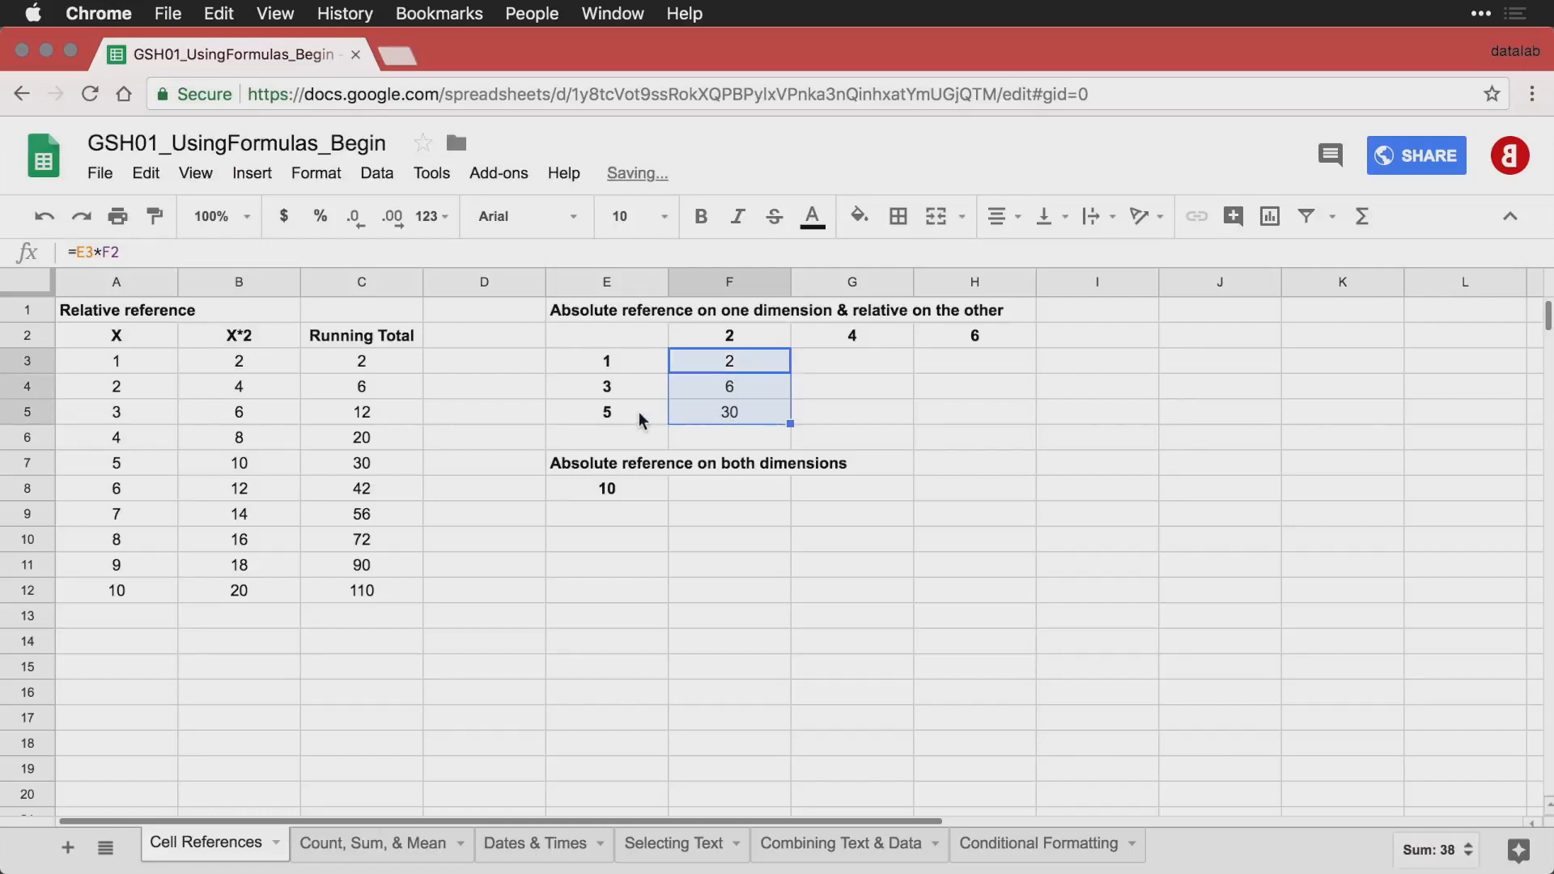
left_click_drag(791, 424, 956, 423)
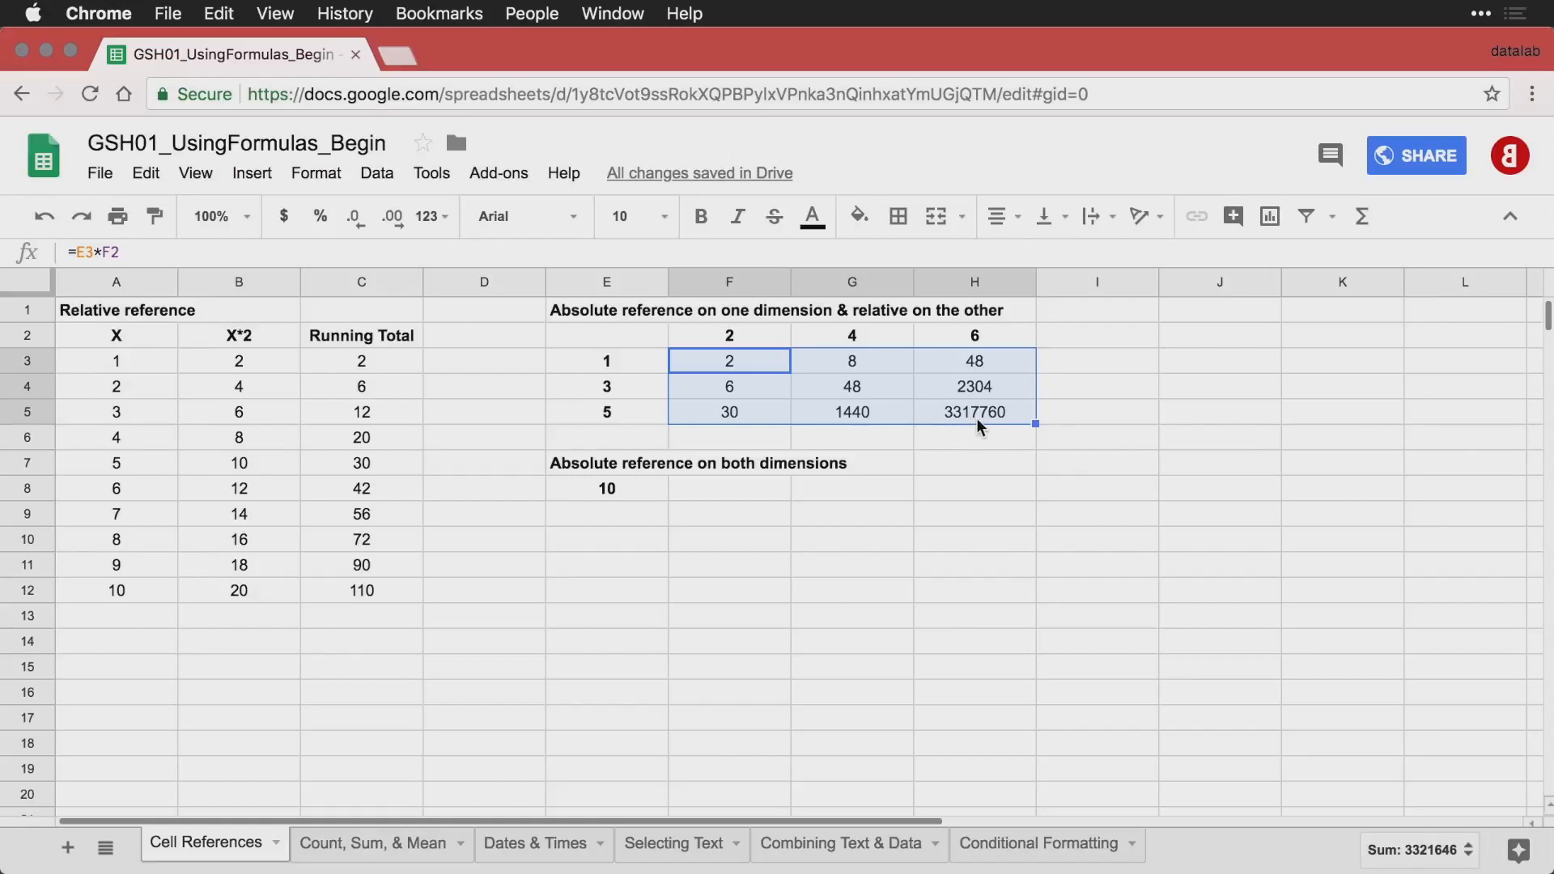
key("super+z")
key("super+z")
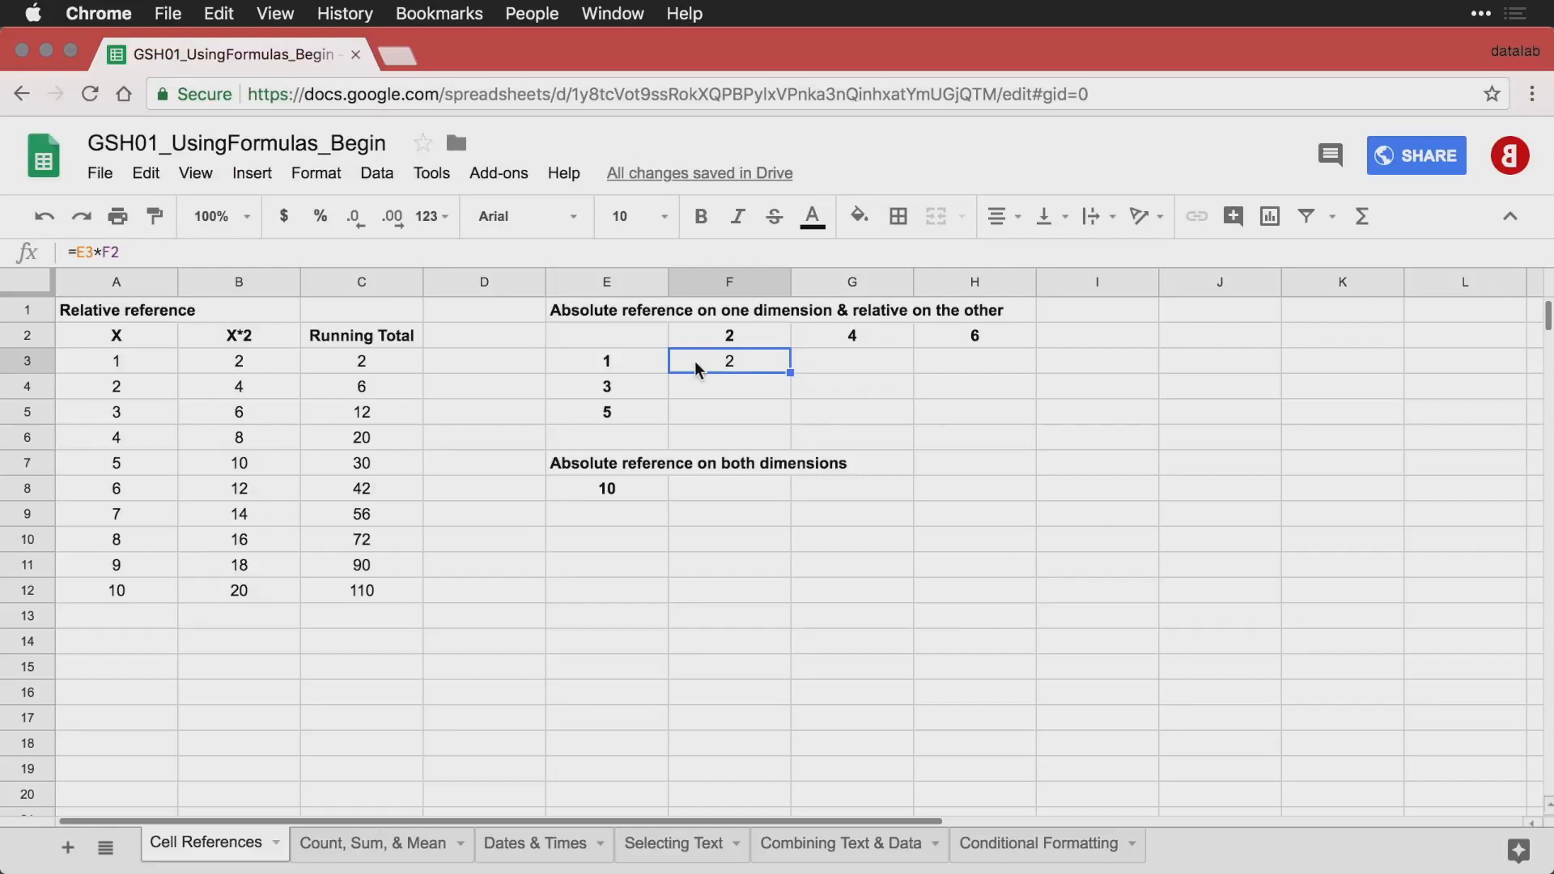
Check the row and column header cells that the multiplication grid formula in F3 has to refer to.
left_click(631, 362)
left_click(733, 372)
left_click(735, 346)
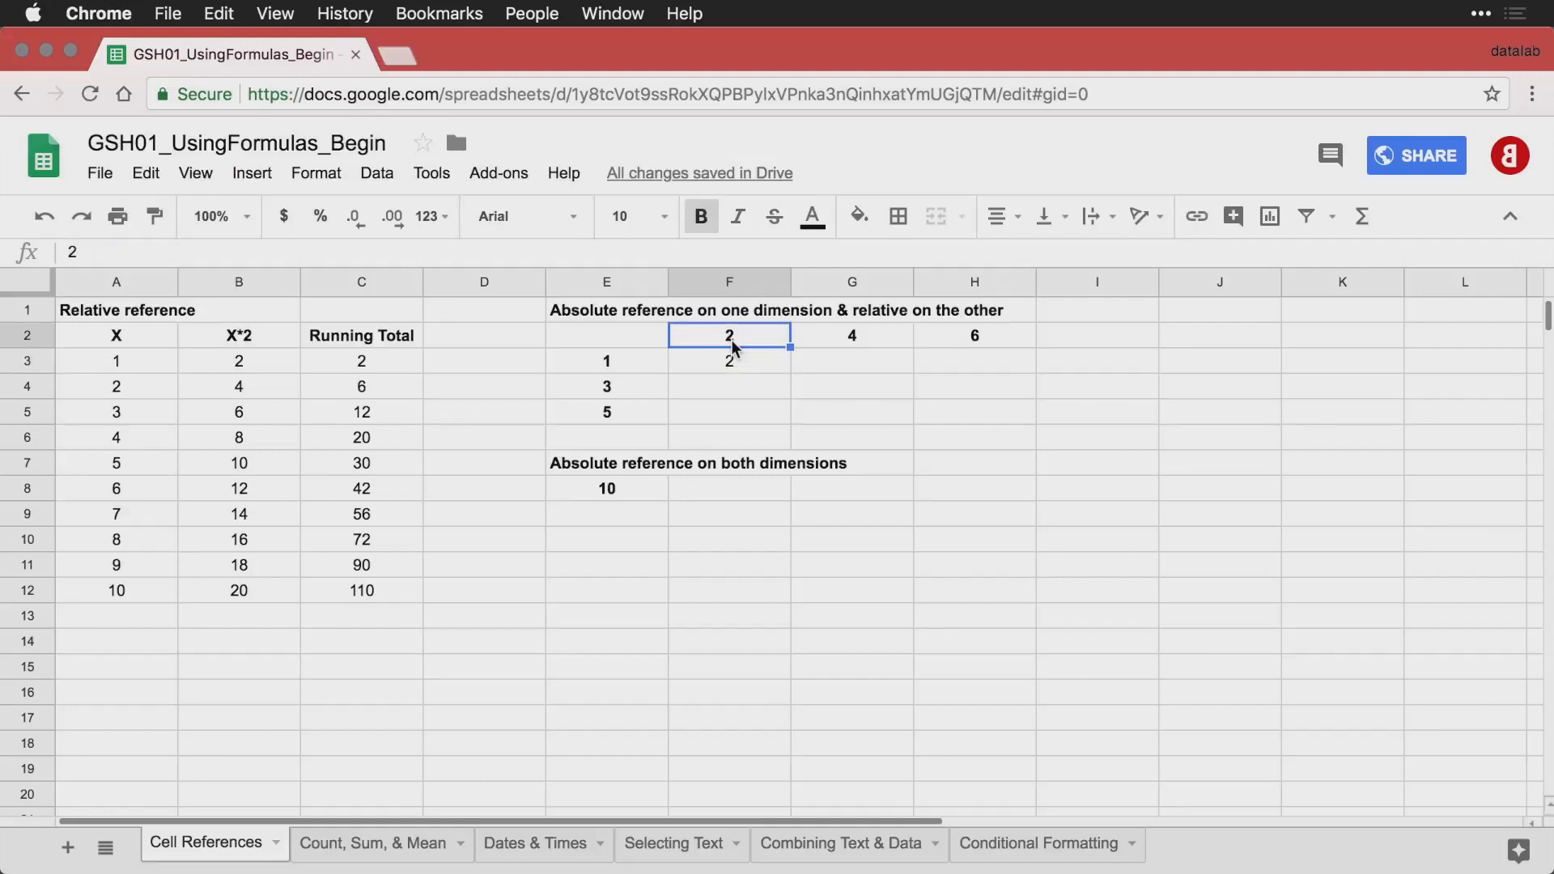
left_click(640, 366)
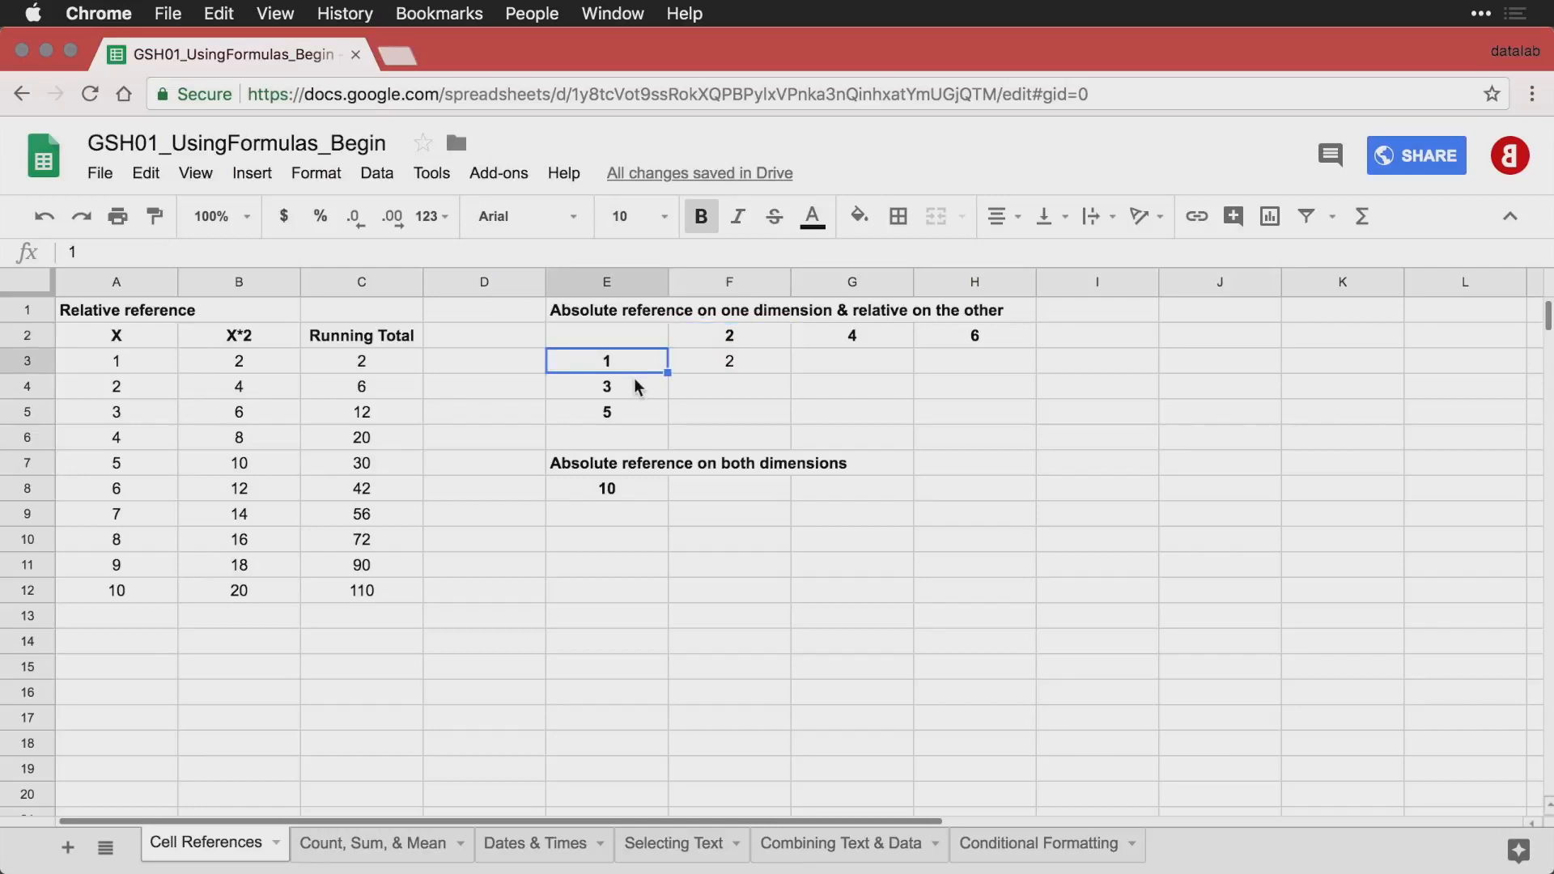
left_click(635, 380)
left_click(636, 413)
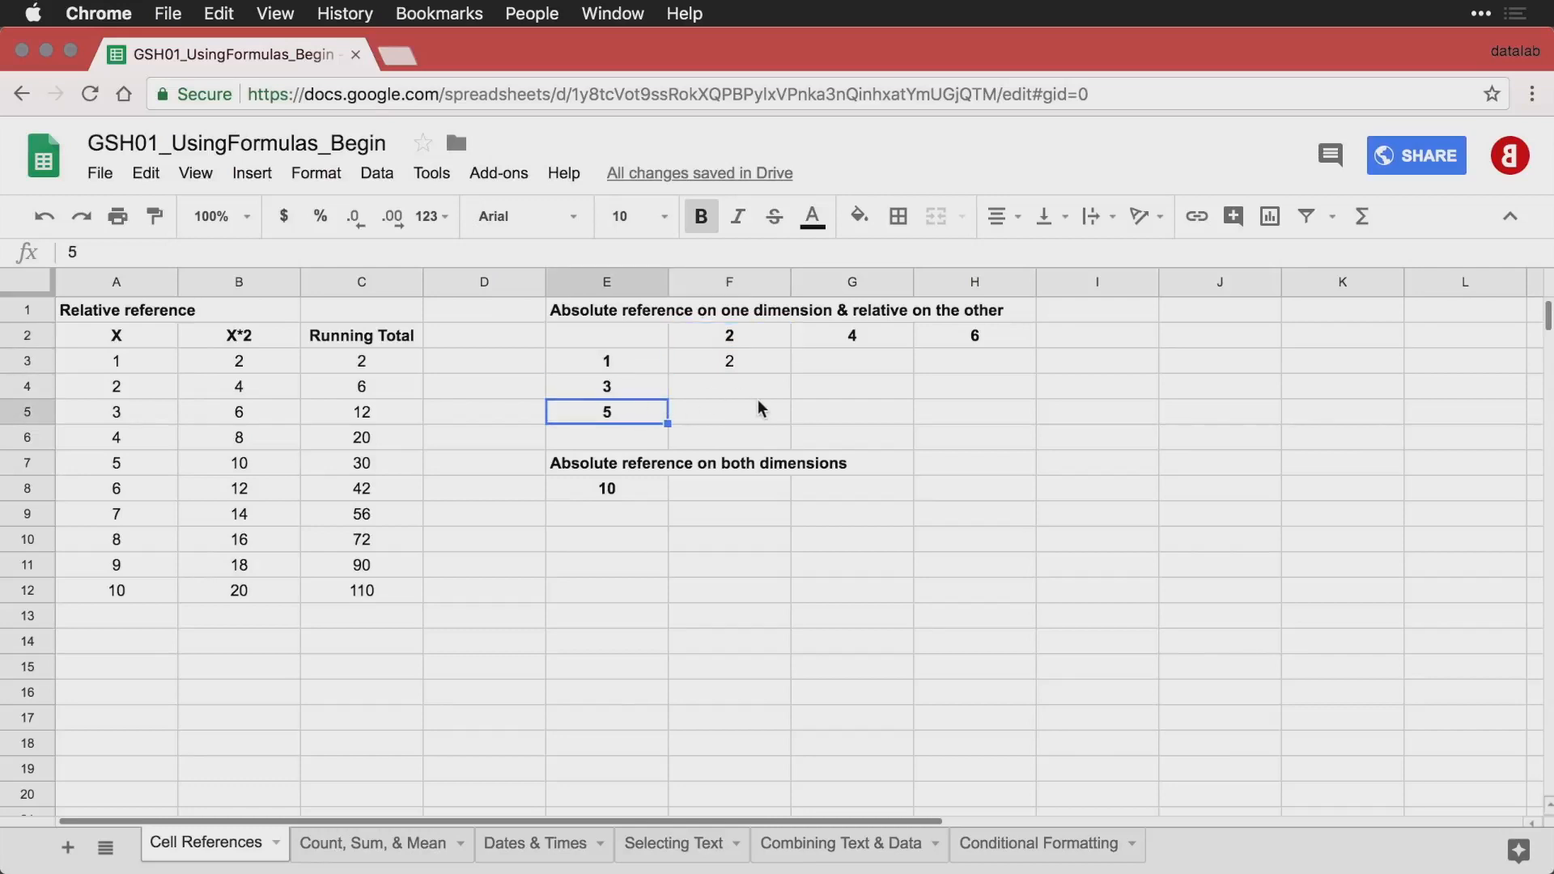
Change the formula in cell F3 to =$E3*F$2, locking the row header's column and the column header's row.
double_click(736, 362)
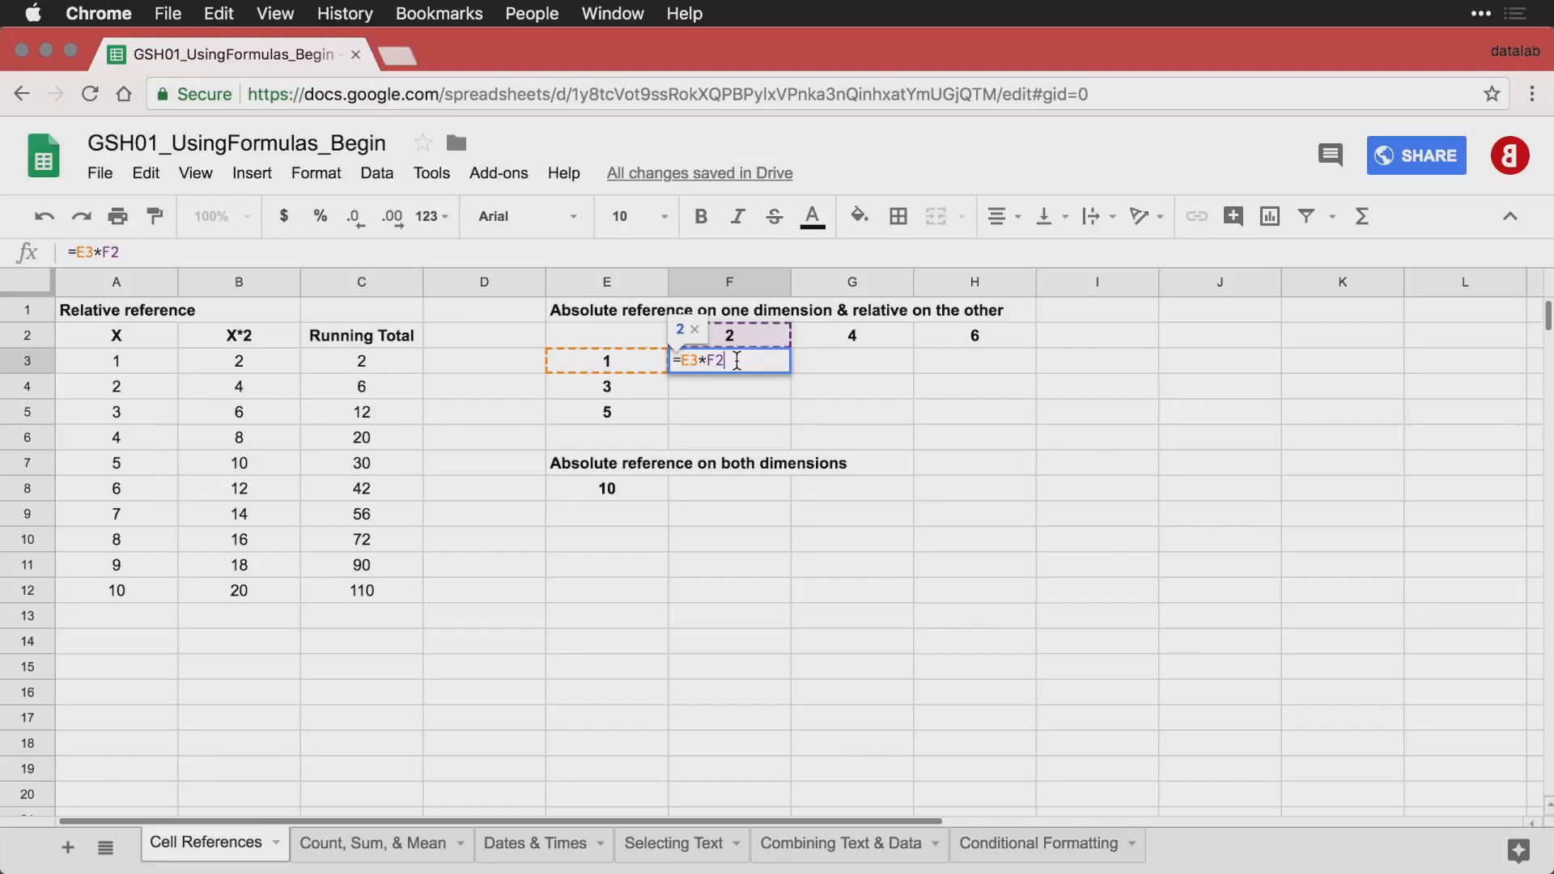
key("Left")
key("Left")
key("Left")
key("Left")
key("Left")
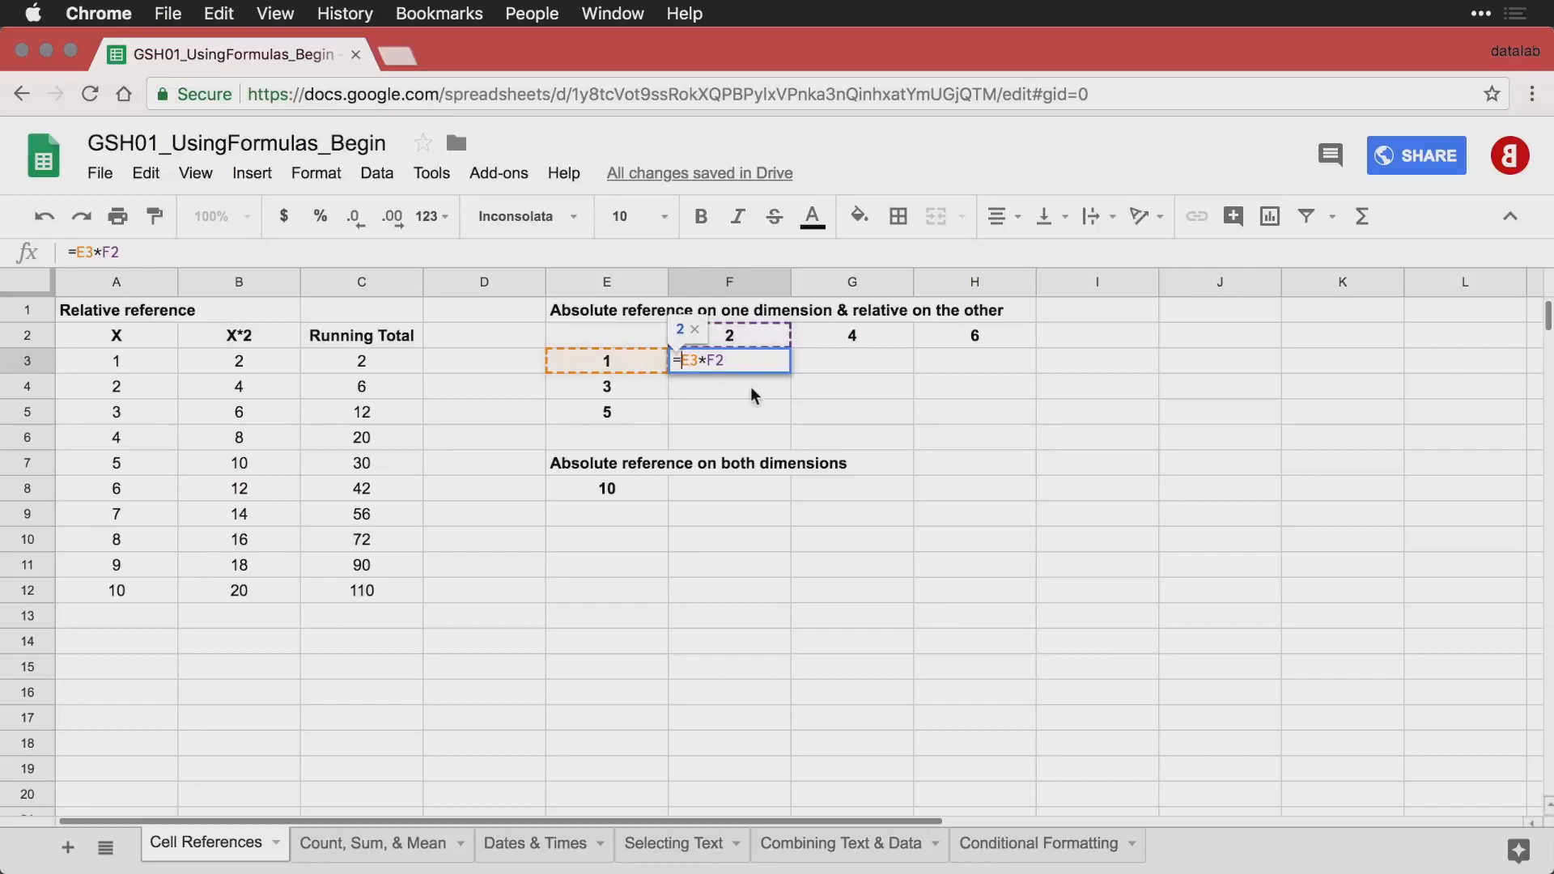
type("$")
left_click(724, 362)
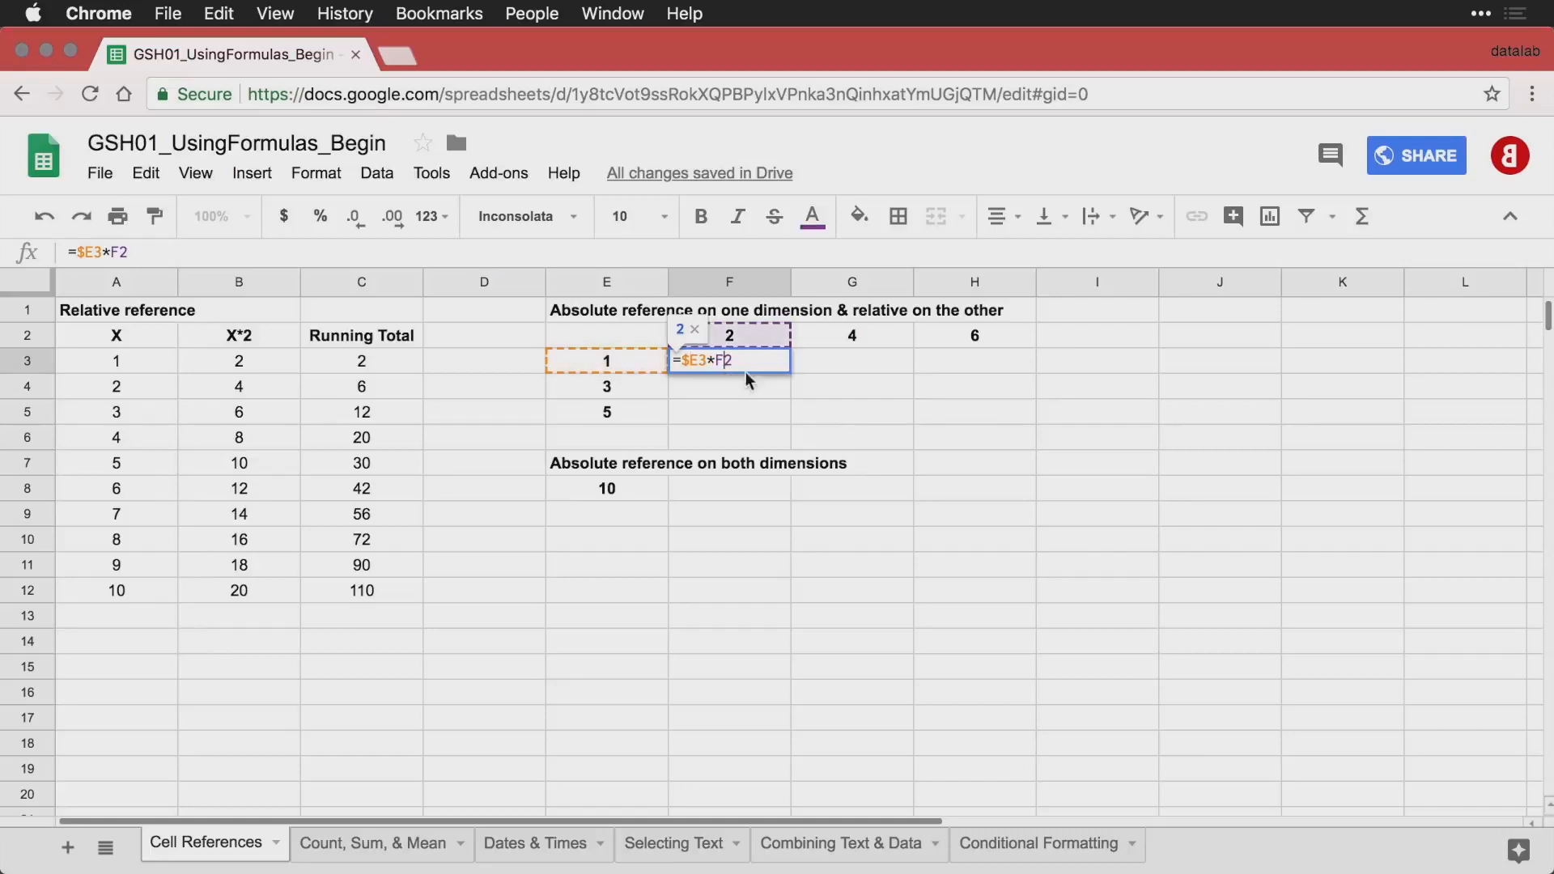
type("$")
key("Return")
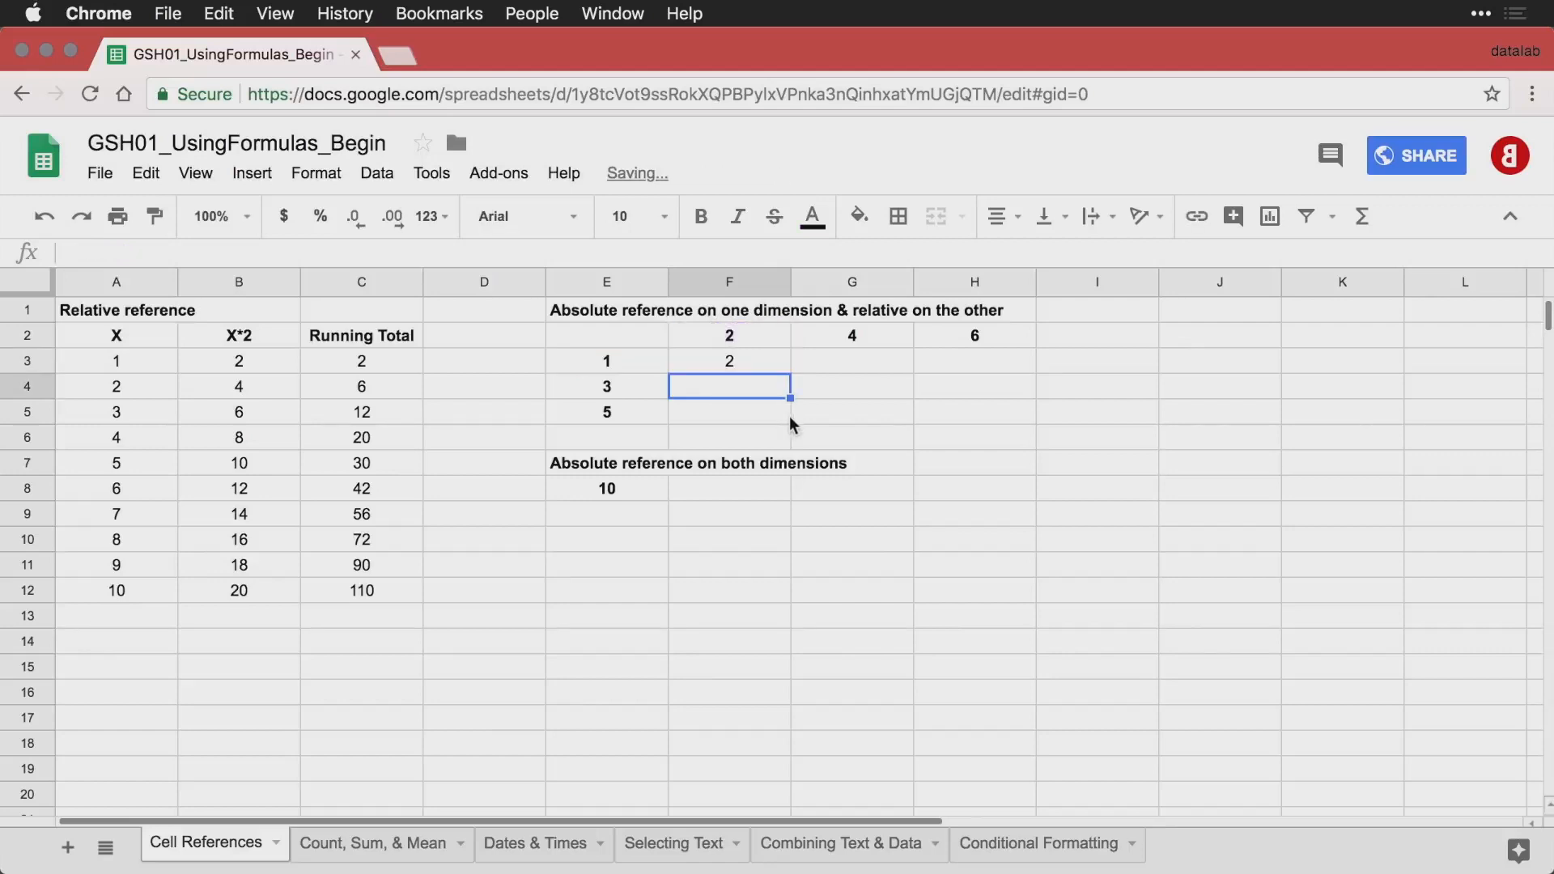
Fill the F3 formula across the grid F3:H5 and inspect the formulas in F3, G4 and H5.
left_click(739, 361)
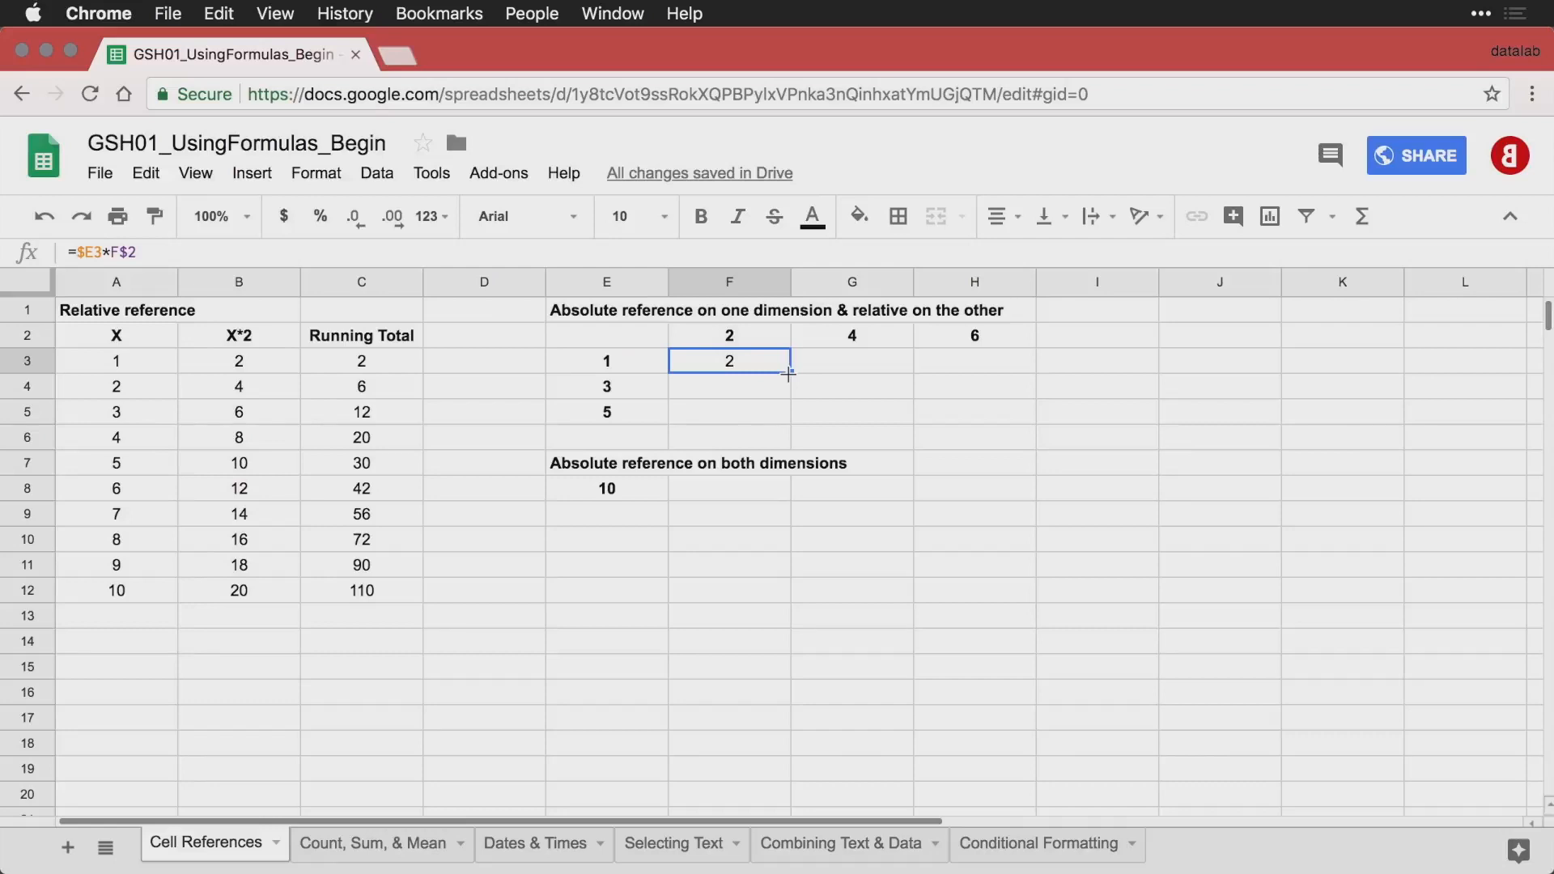
left_click_drag(790, 373, 955, 416)
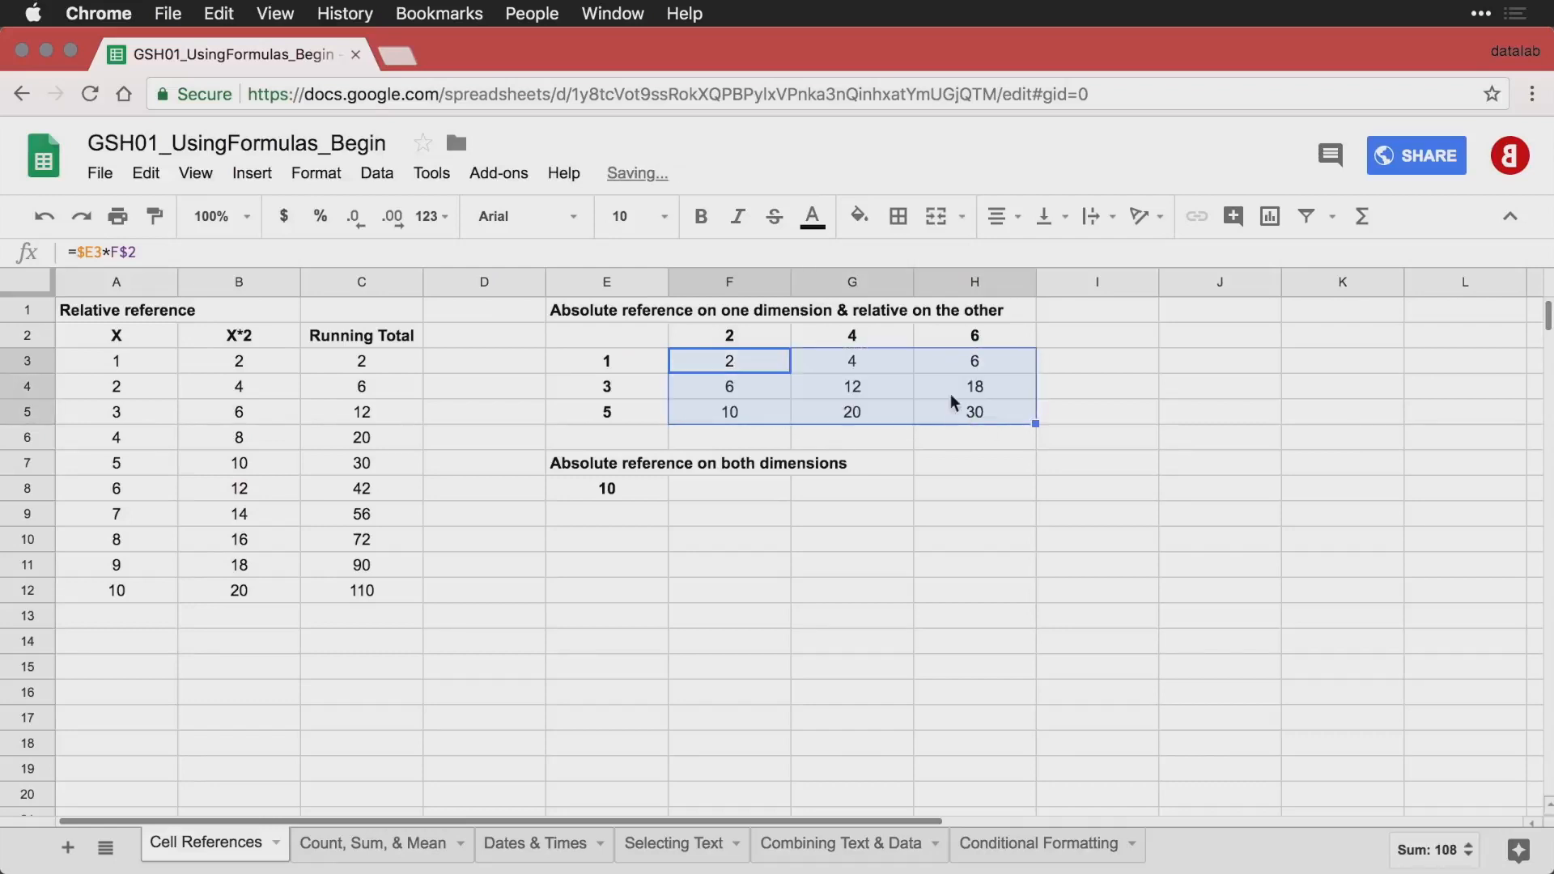
double_click(714, 359)
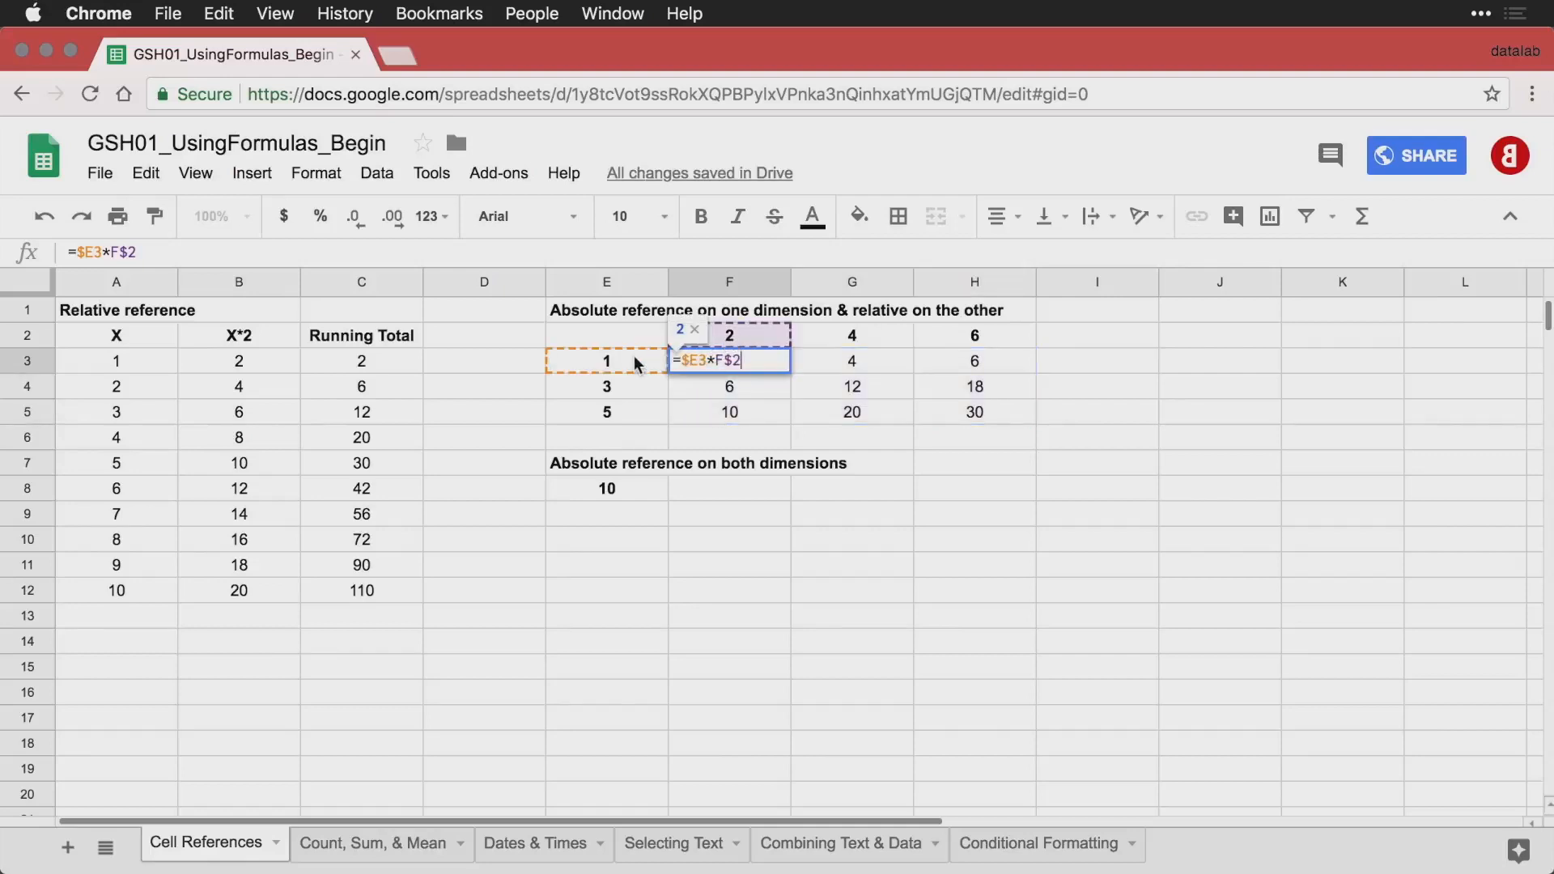
double_click(859, 390)
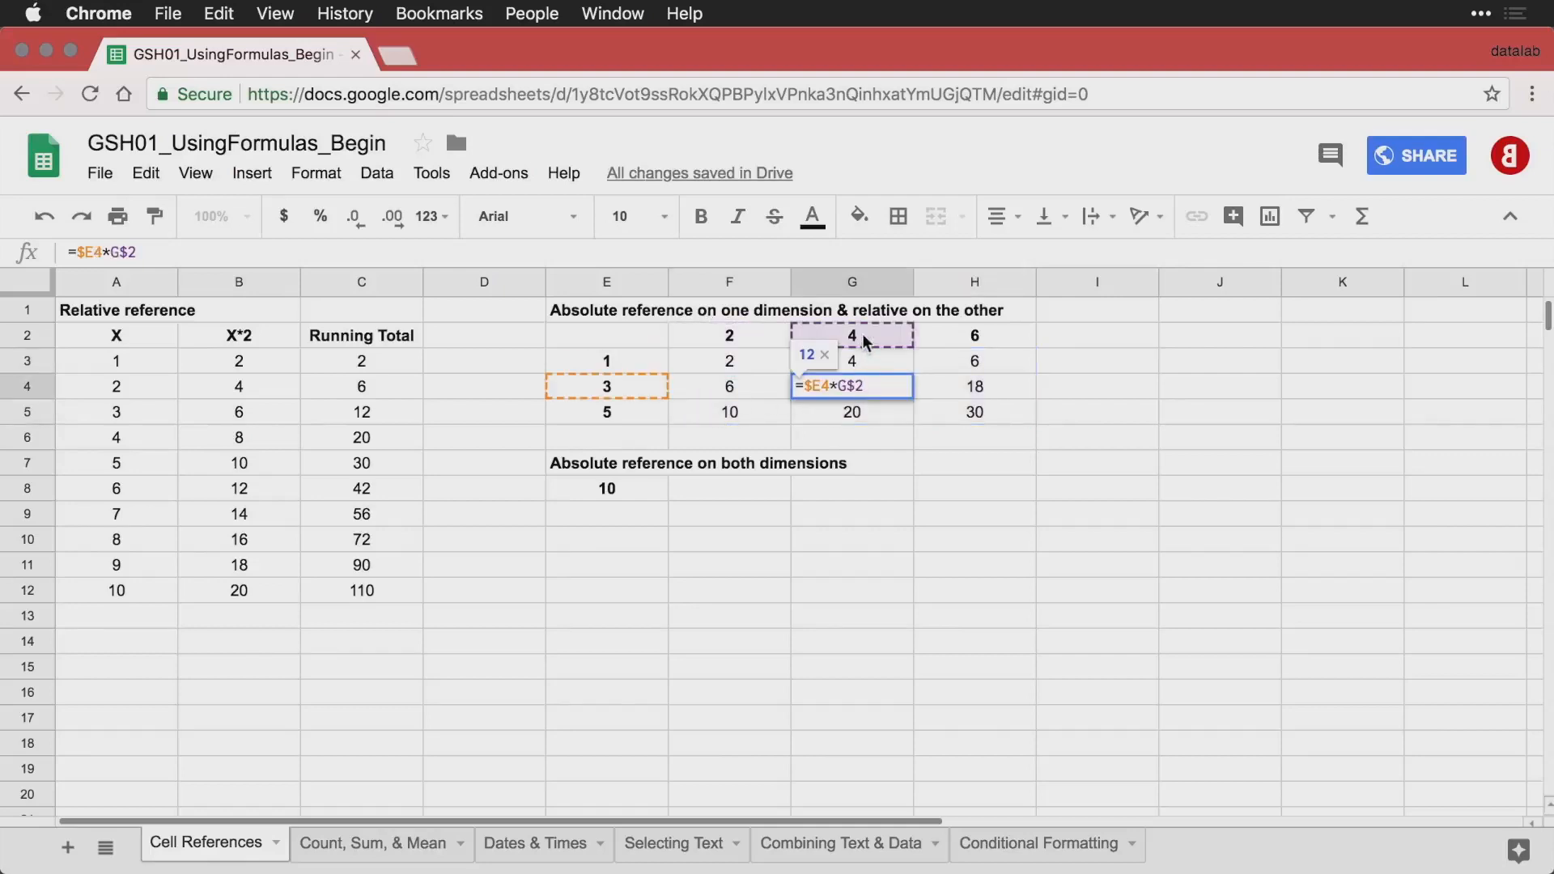
double_click(977, 413)
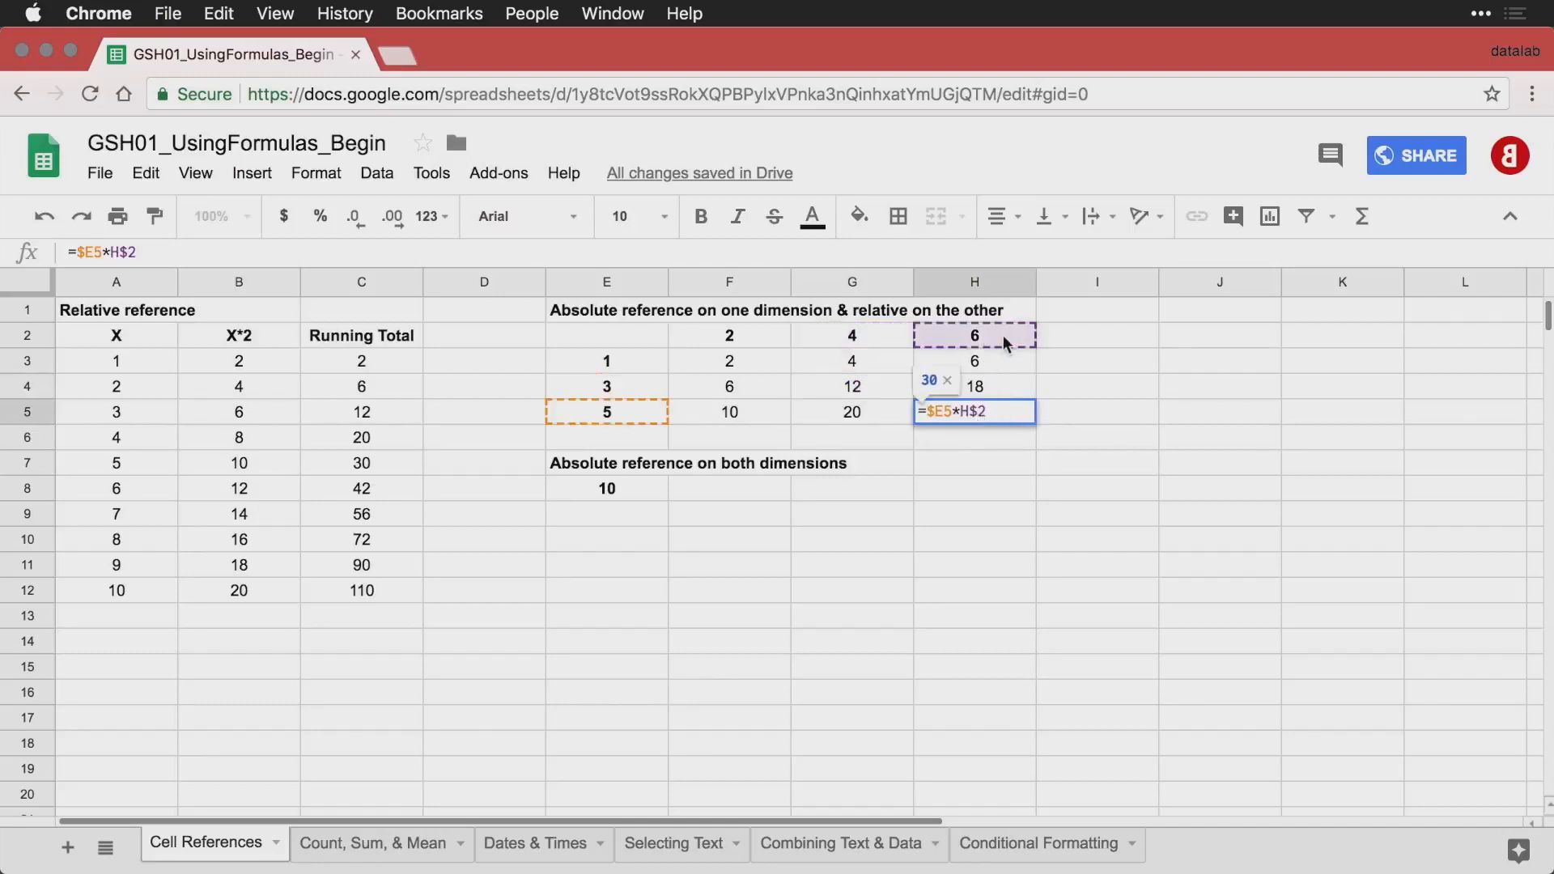
key("Return")
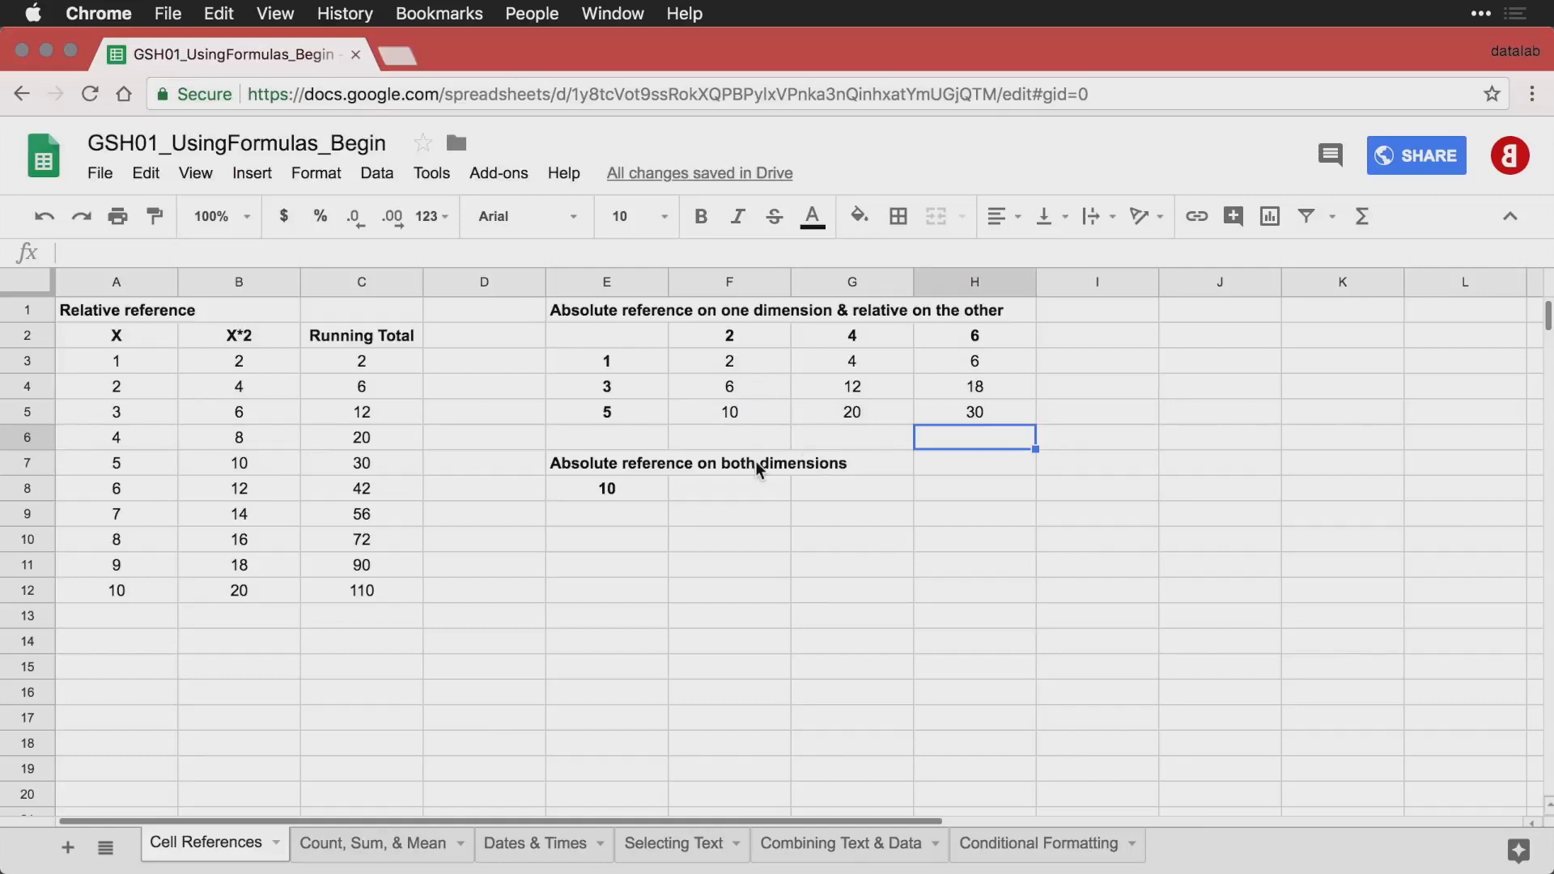
Enter =F3 in cell F9 and fill it across F9:H11 to copy the multiplication grid's values.
left_click(730, 525)
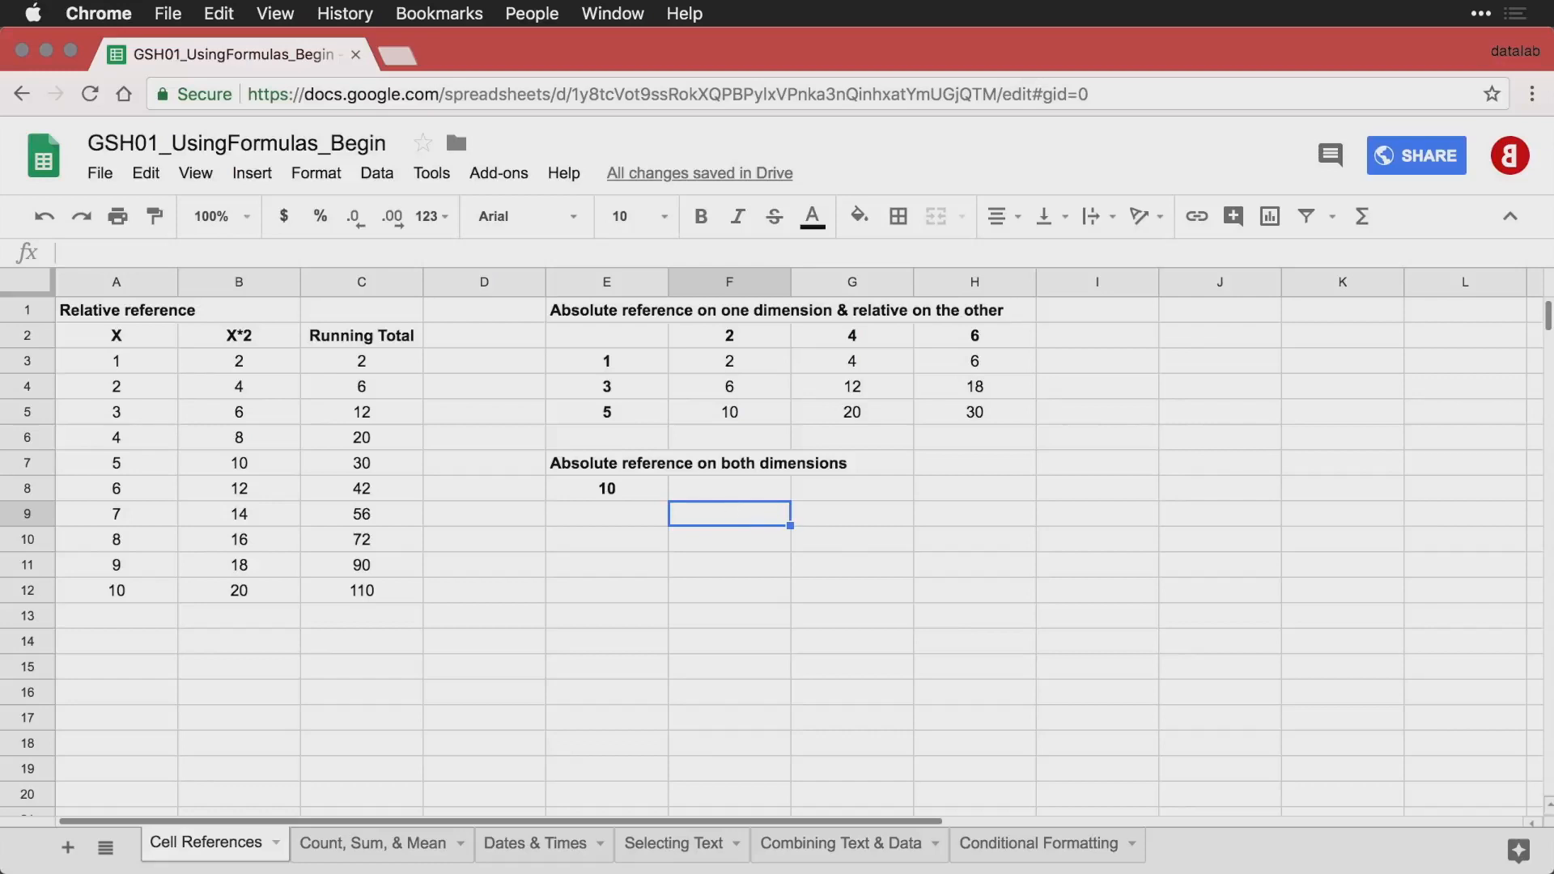
type("=")
key("Up")
key("Up")
key("Up")
key("Up")
key("Up")
key("Up")
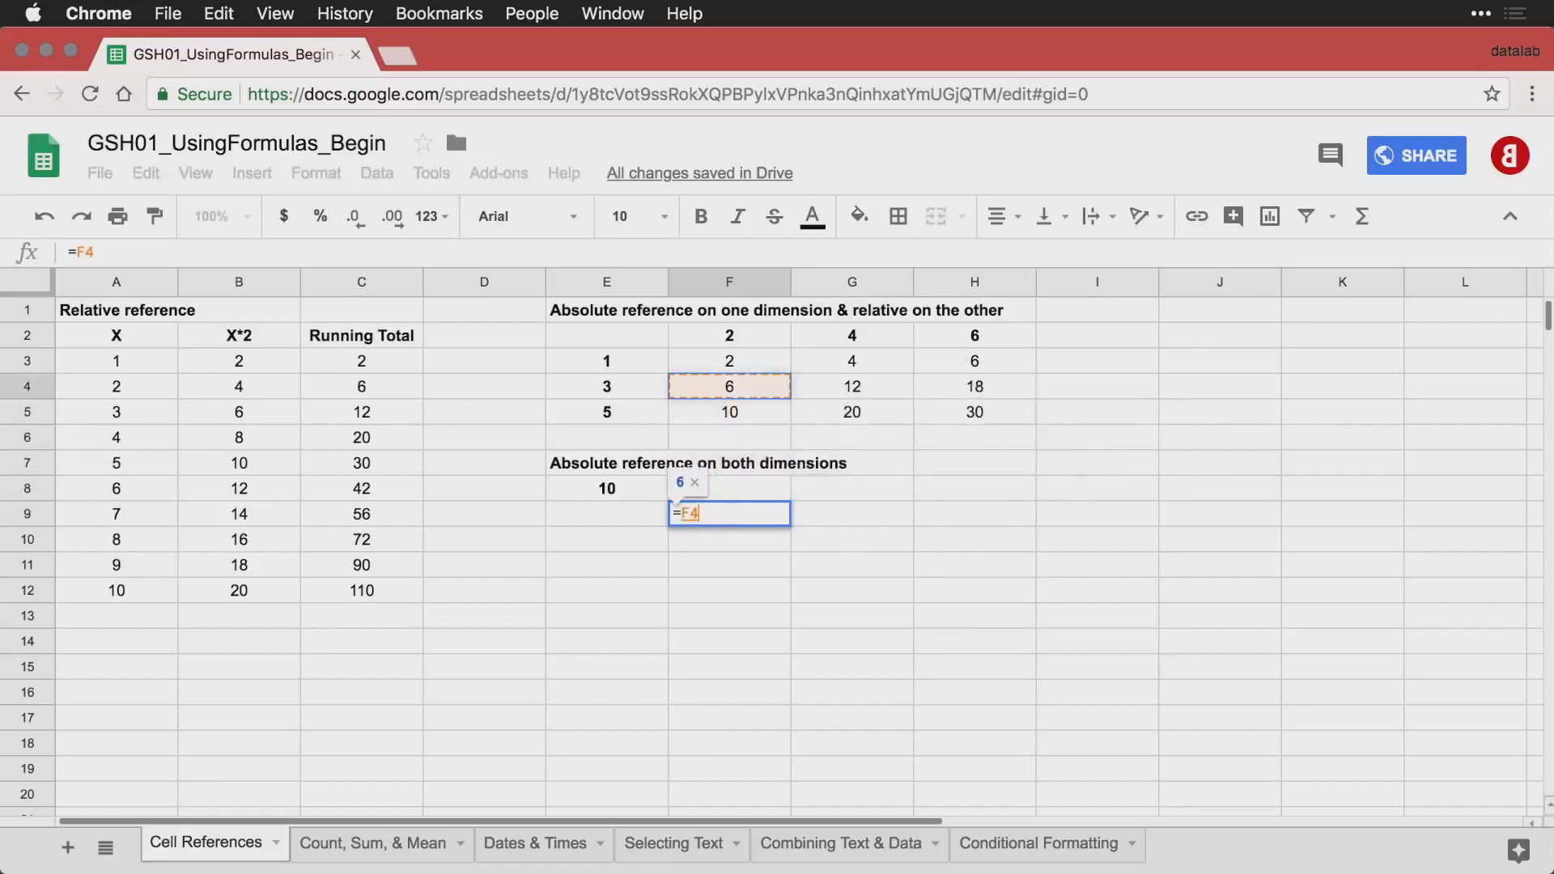
key("Return")
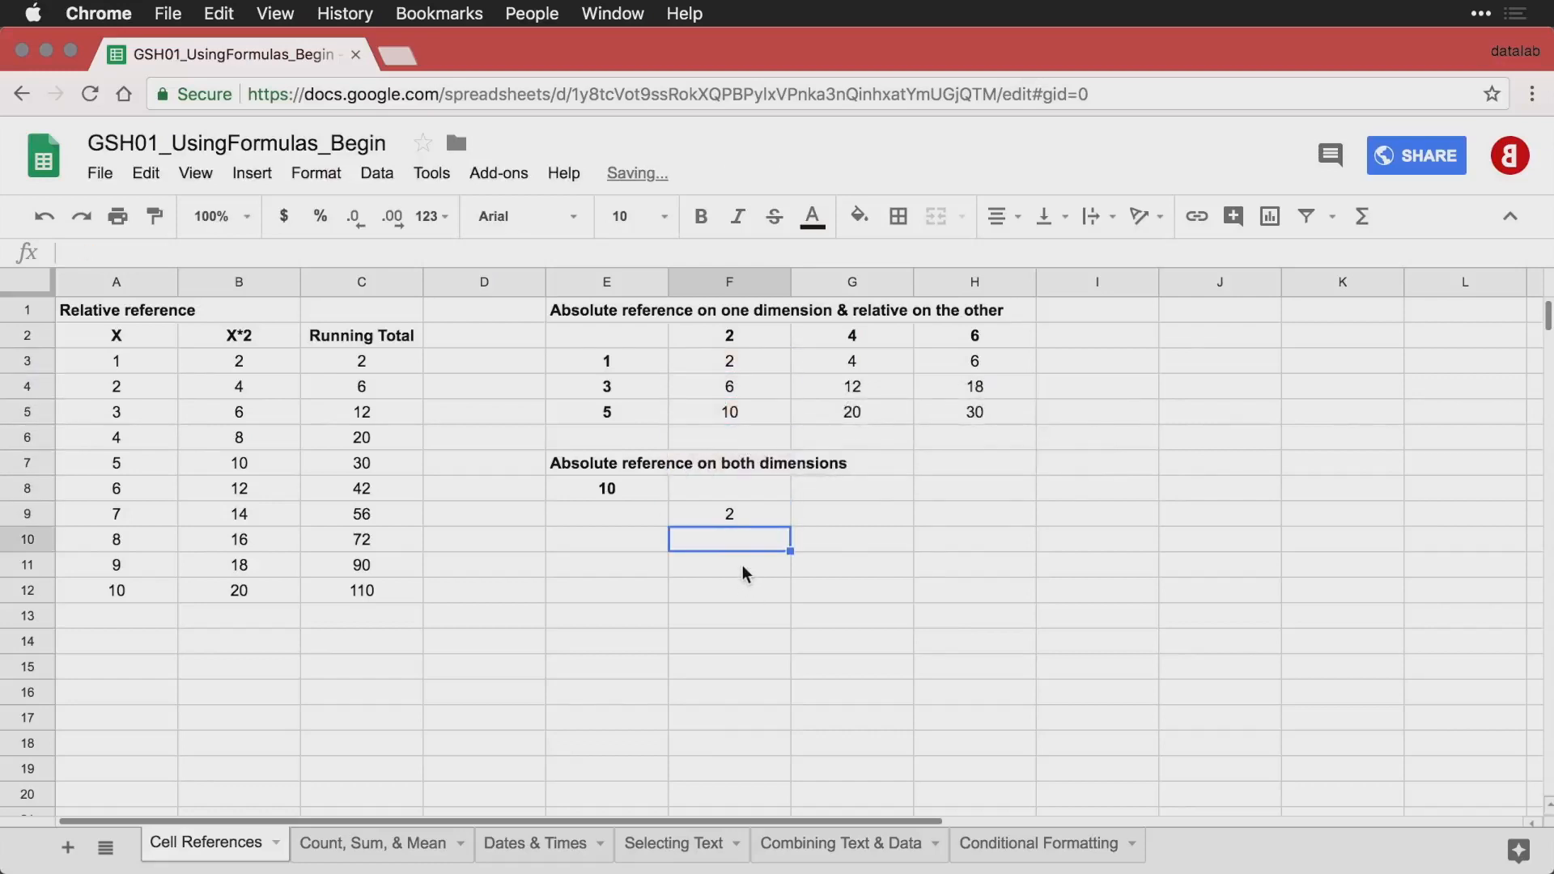
left_click(761, 515)
left_click_drag(790, 526, 956, 581)
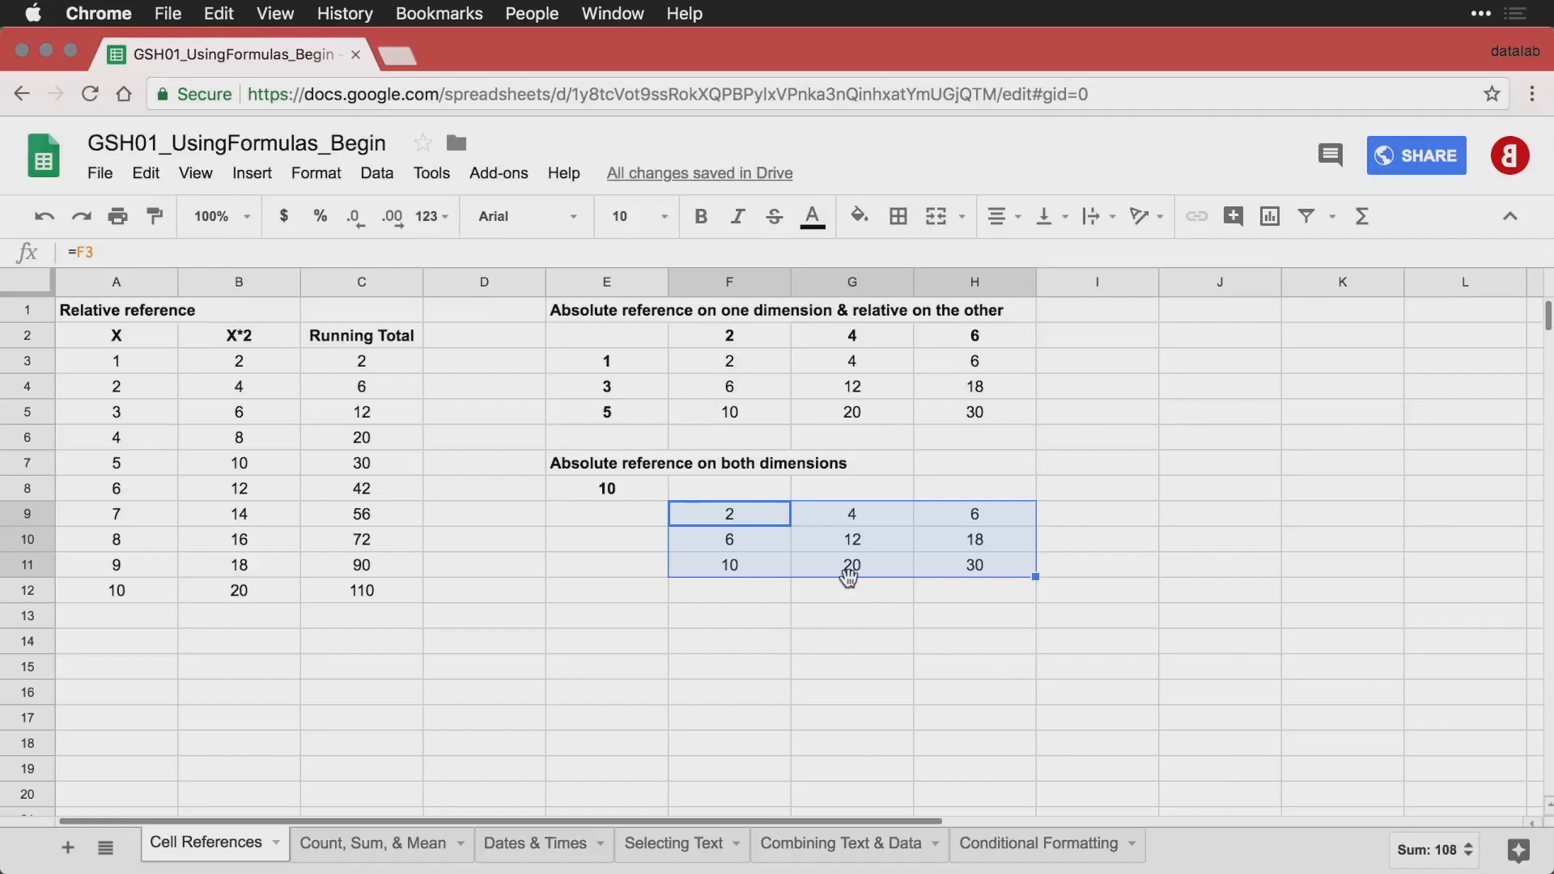
Change the formula in cell F9 to =F3*$E$8, with an absolute reference to the multiplier in E8.
left_click(629, 492)
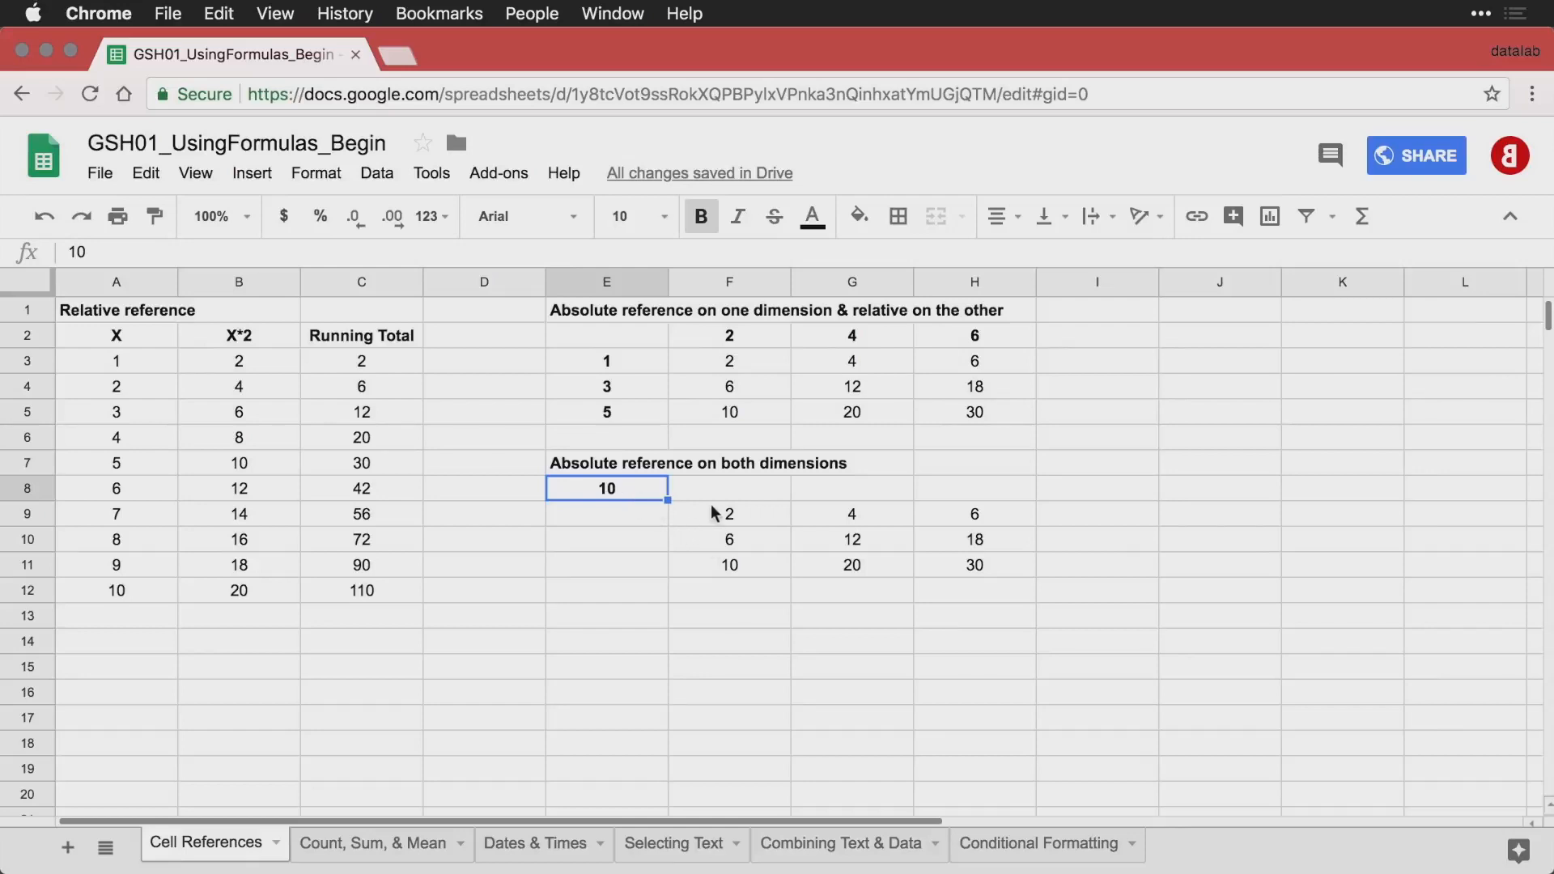
left_click(736, 518)
type("=F3")
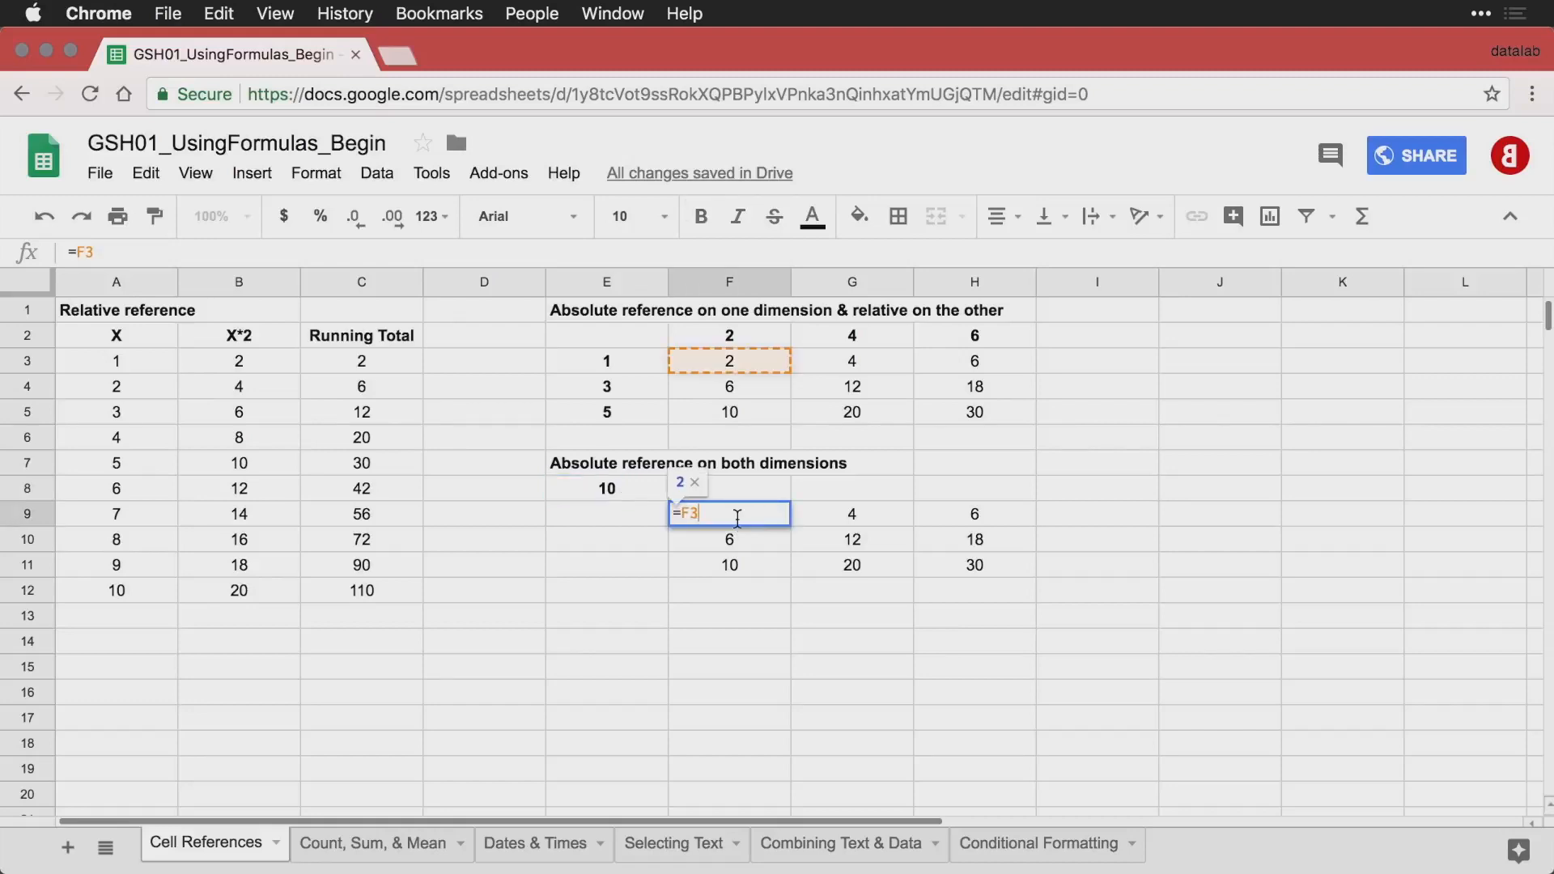
type("*")
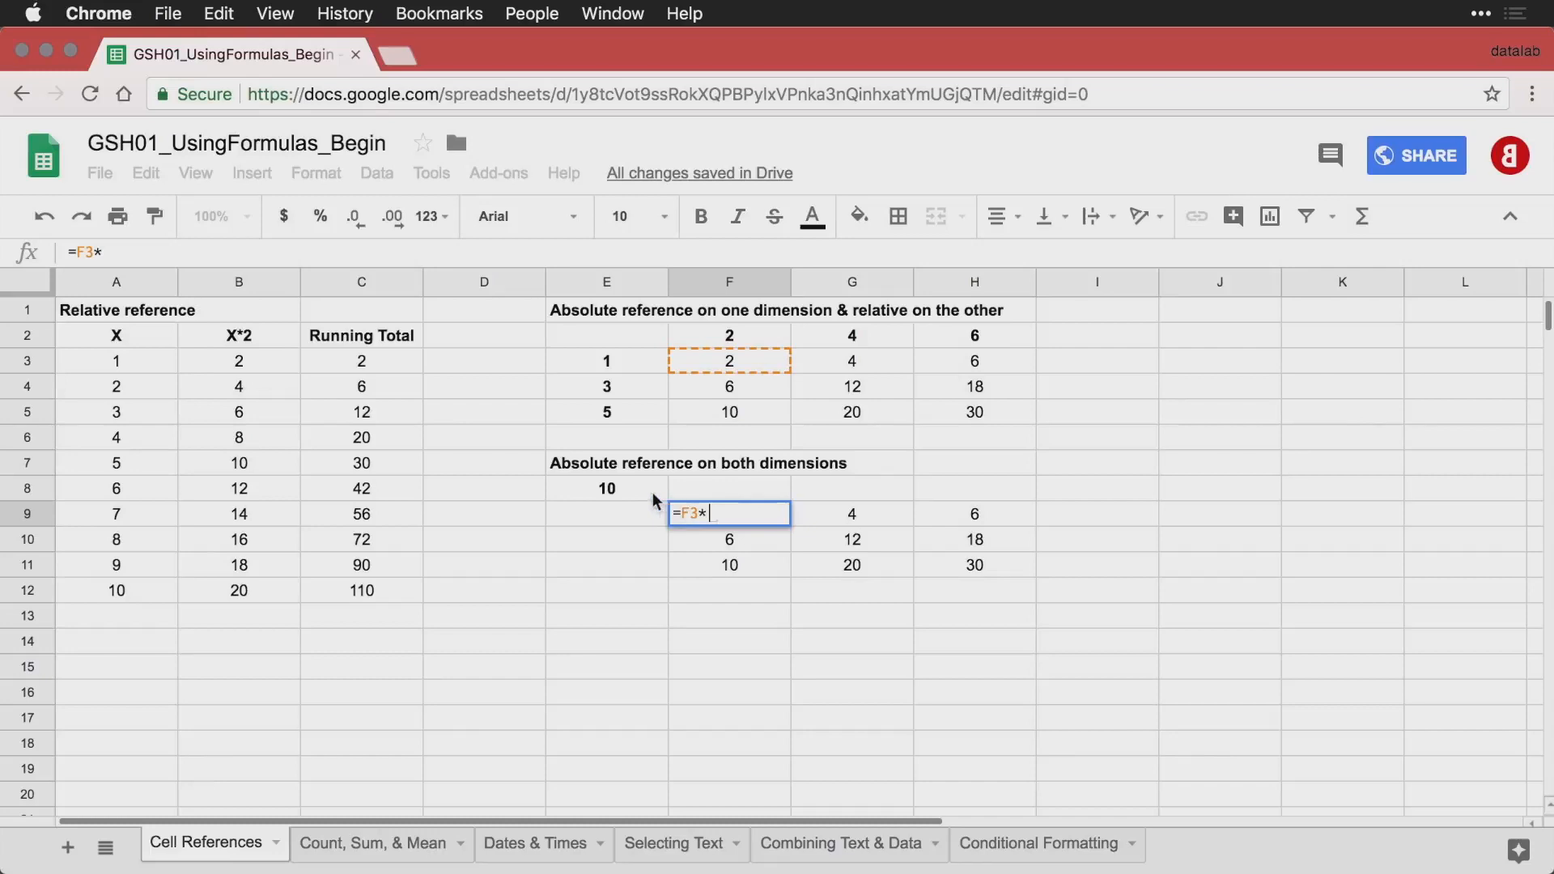
left_click(628, 487)
left_click(709, 518)
type("$E")
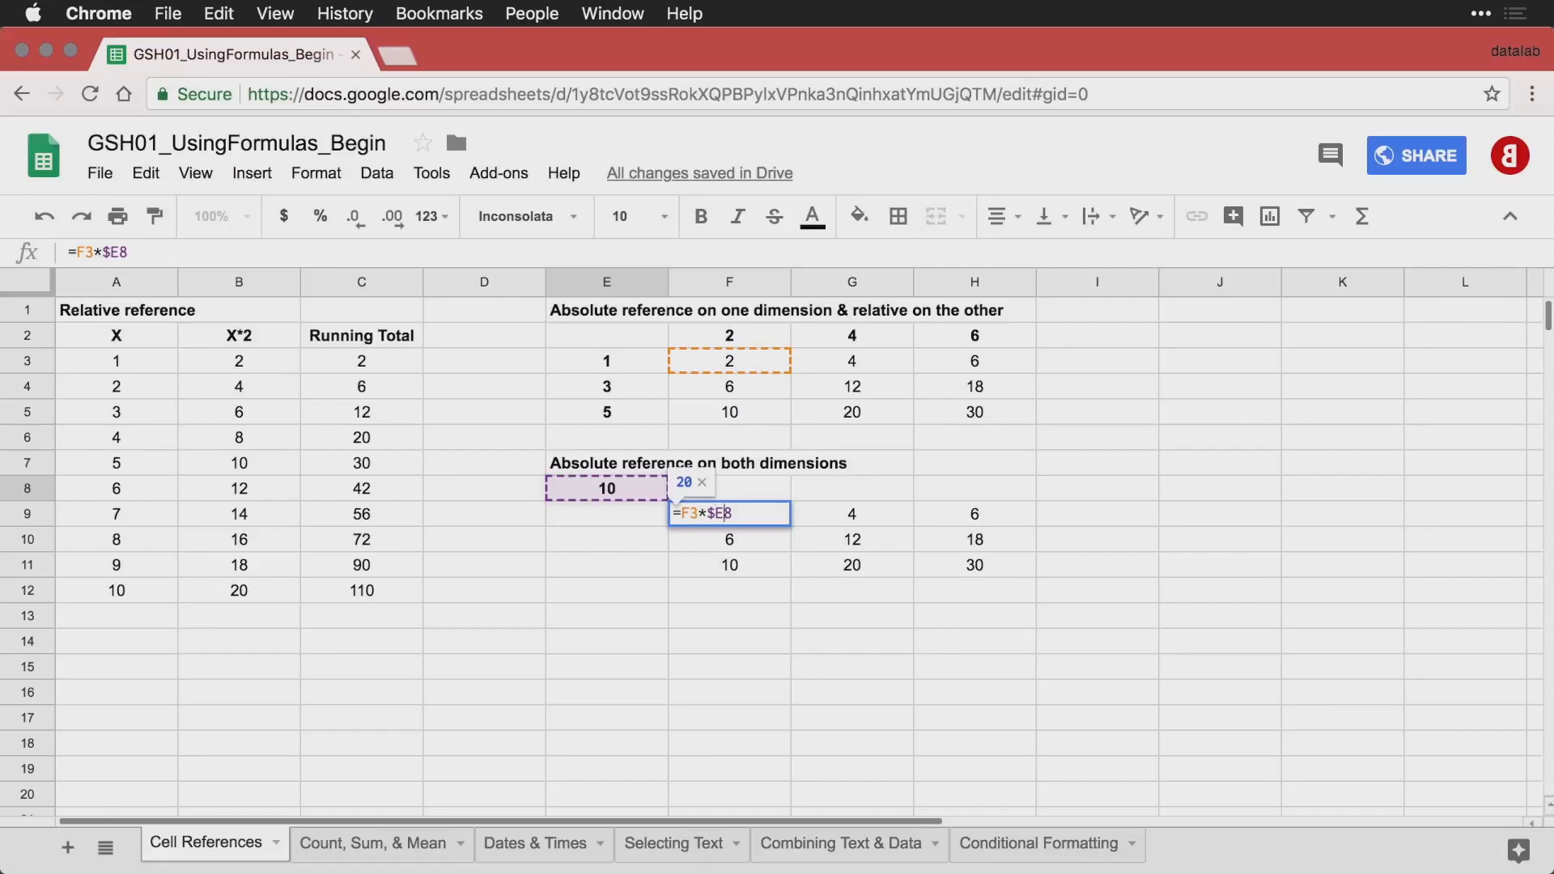
type("$")
key("Return")
Fill the F9 formula across F9:H11 and inspect the formulas in F9, G10 and H11.
left_click(750, 515)
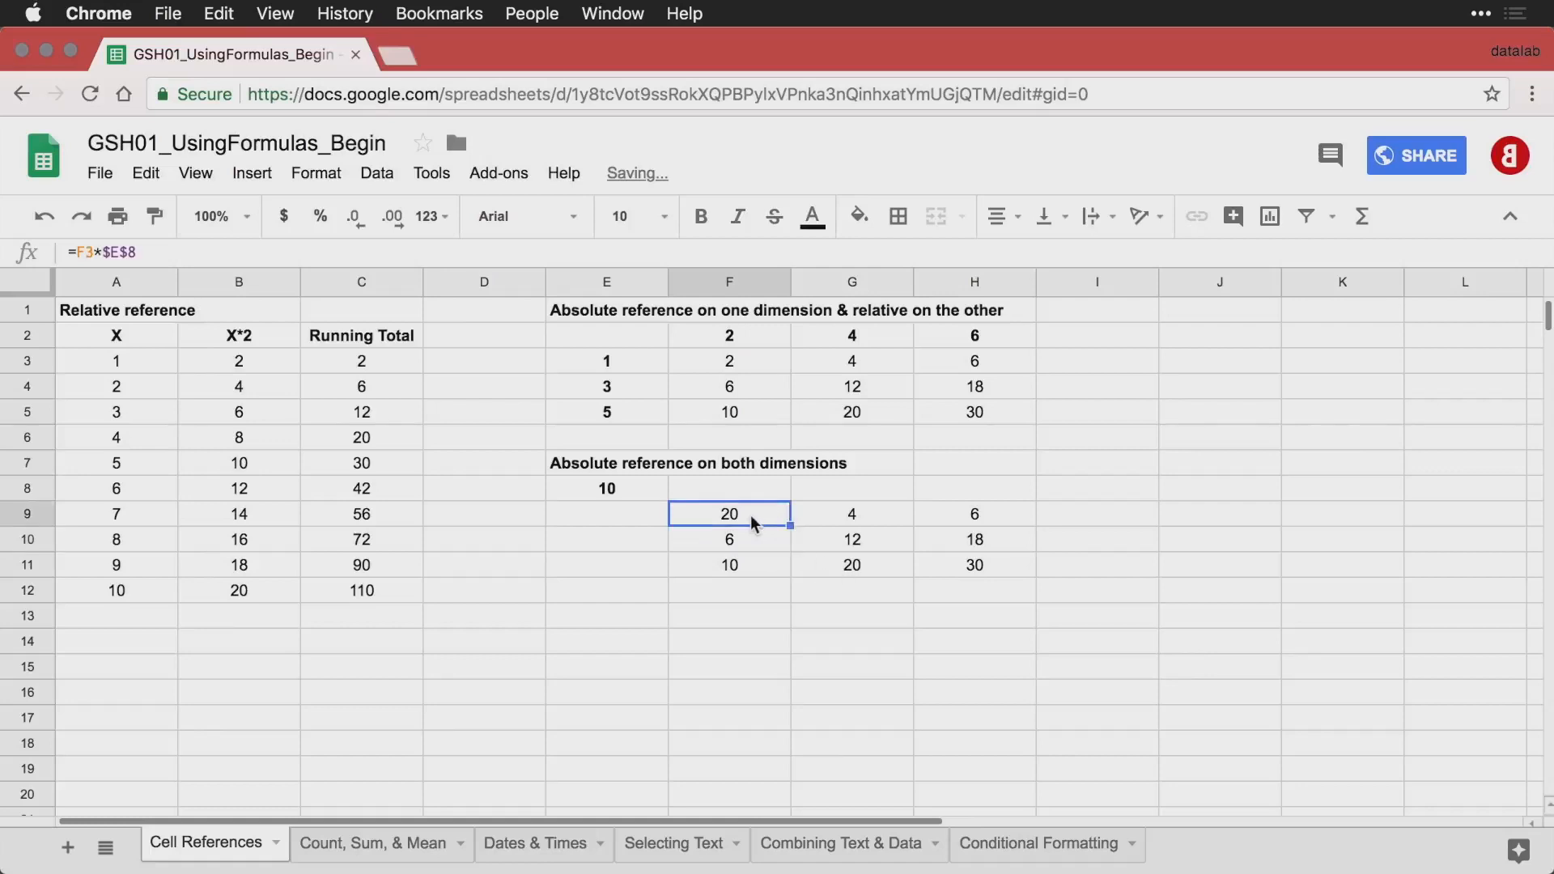
left_click_drag(792, 525, 955, 573)
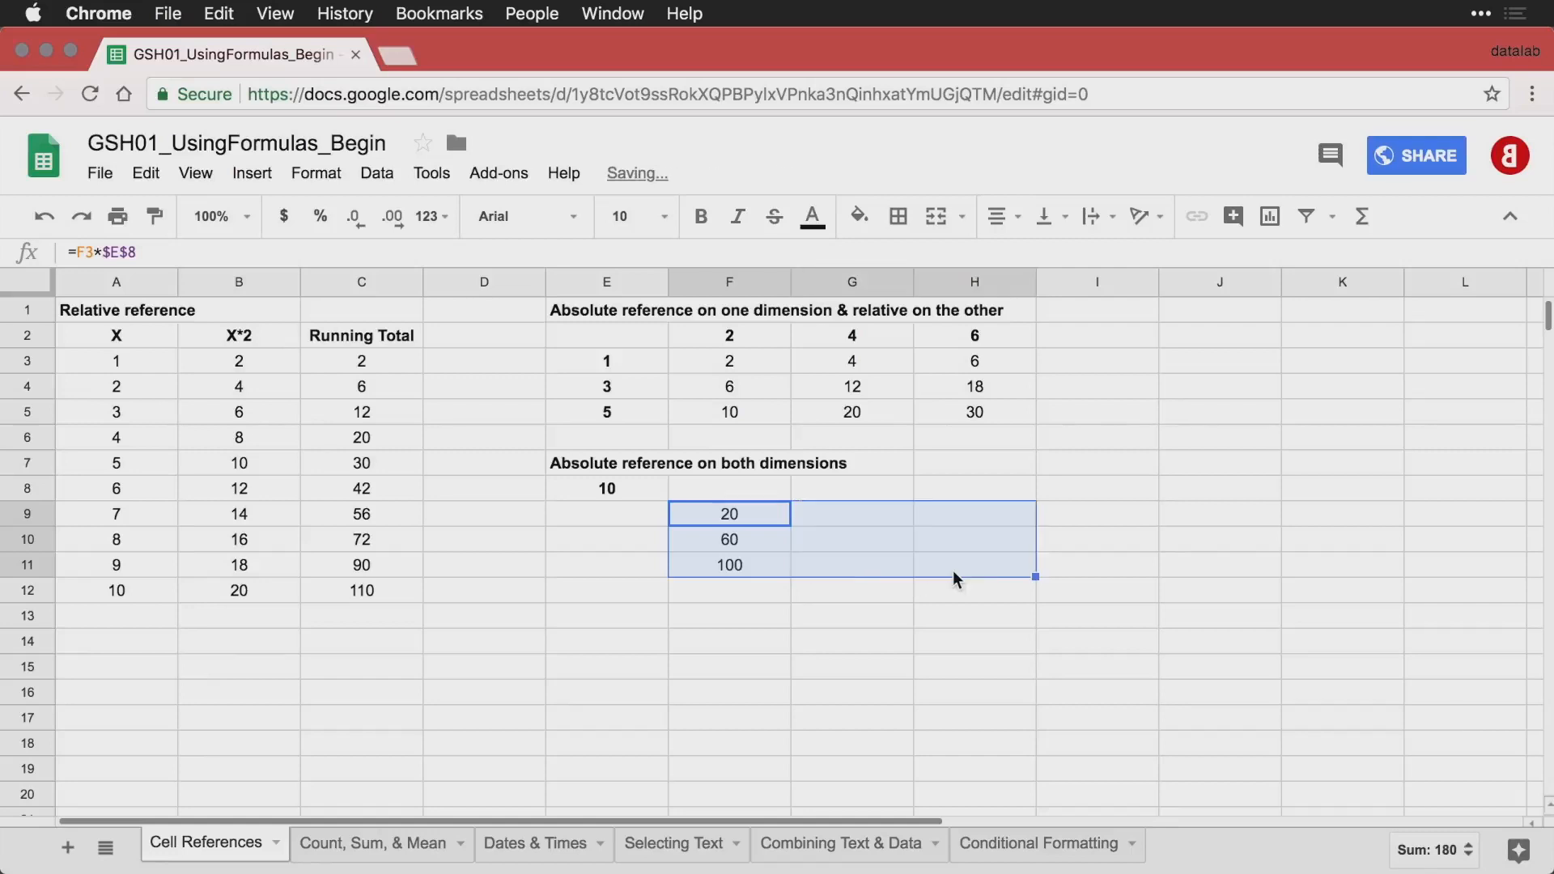
double_click(736, 514)
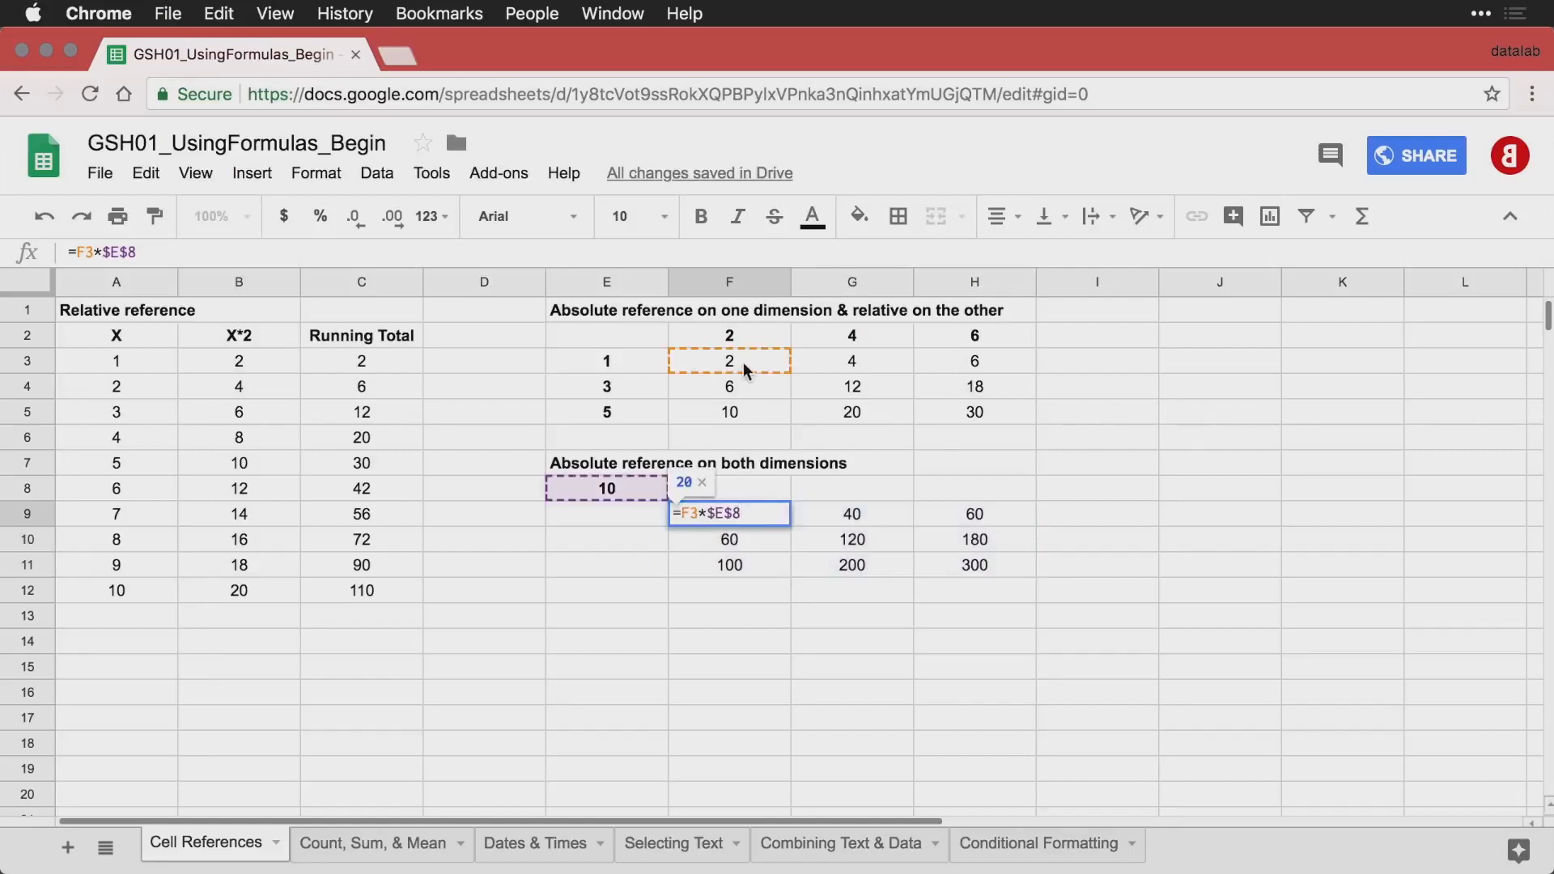
double_click(850, 543)
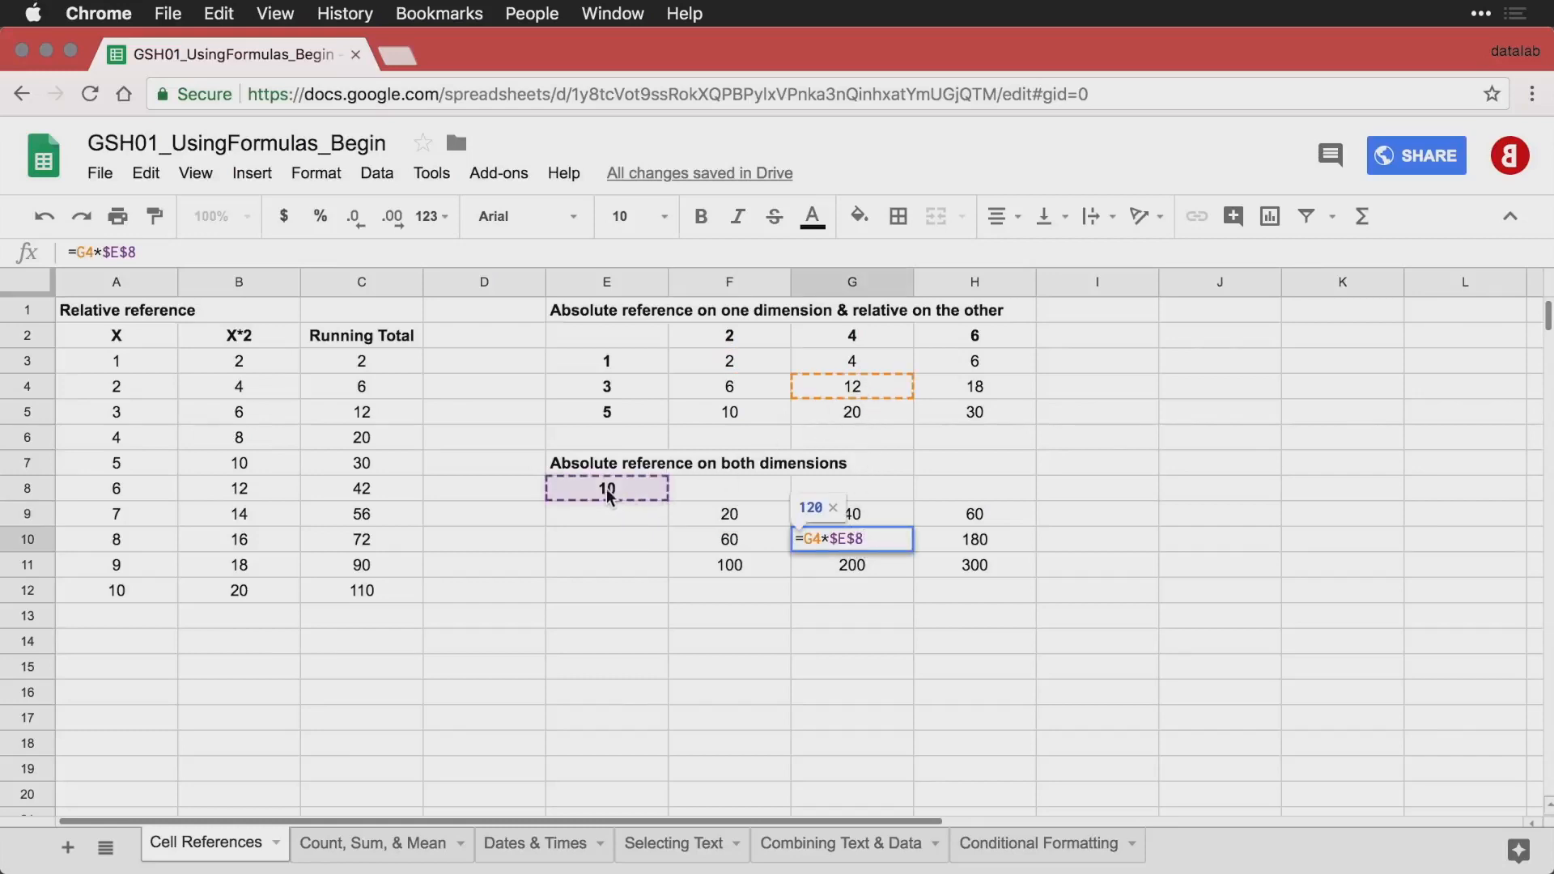
double_click(991, 565)
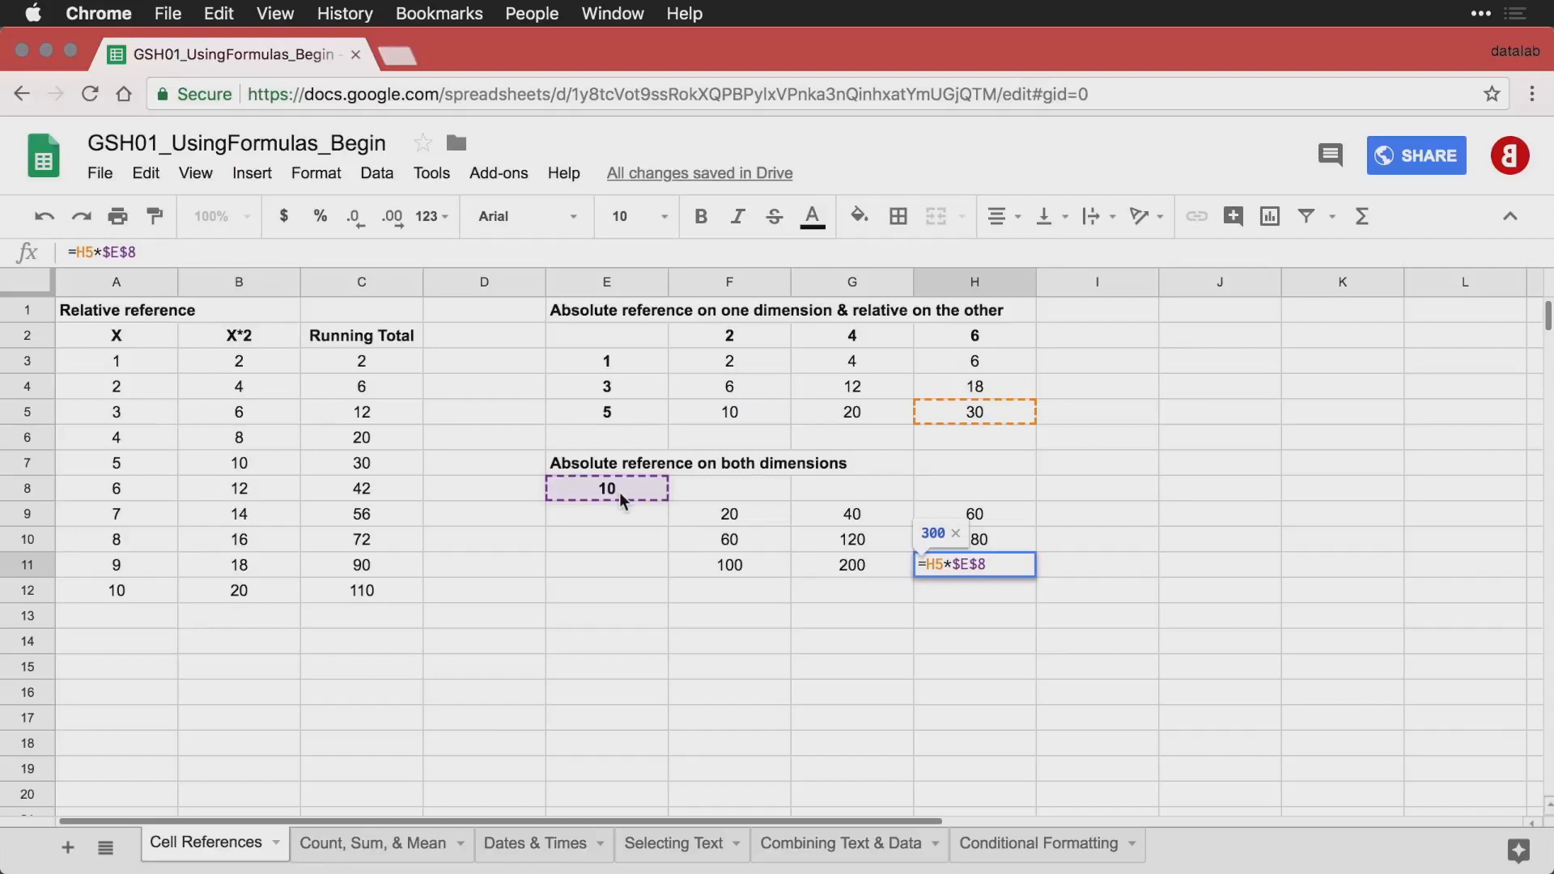
key("Return")
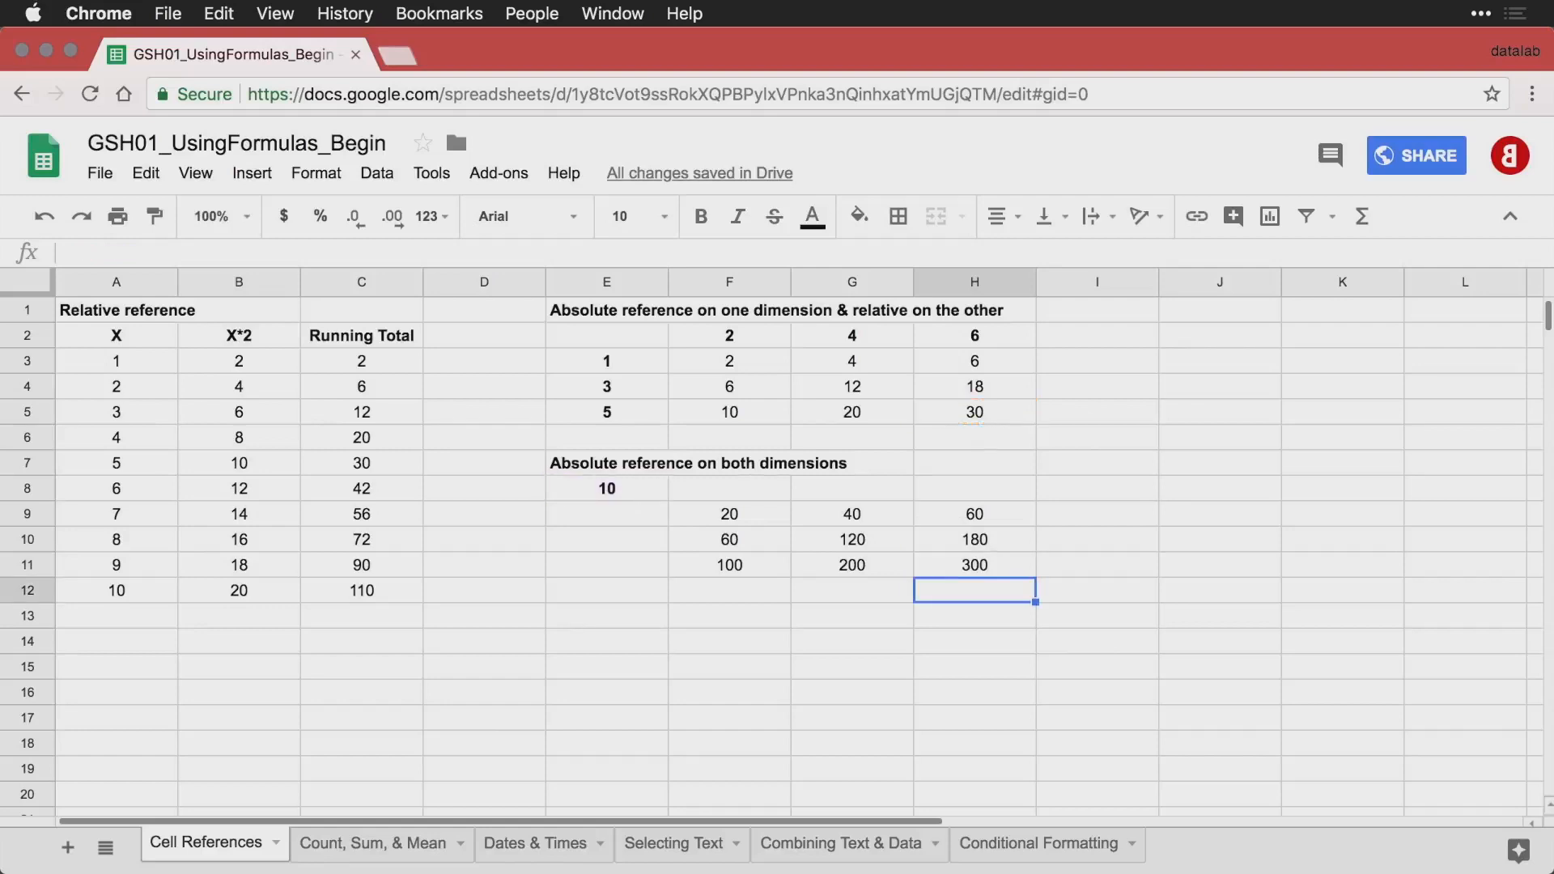